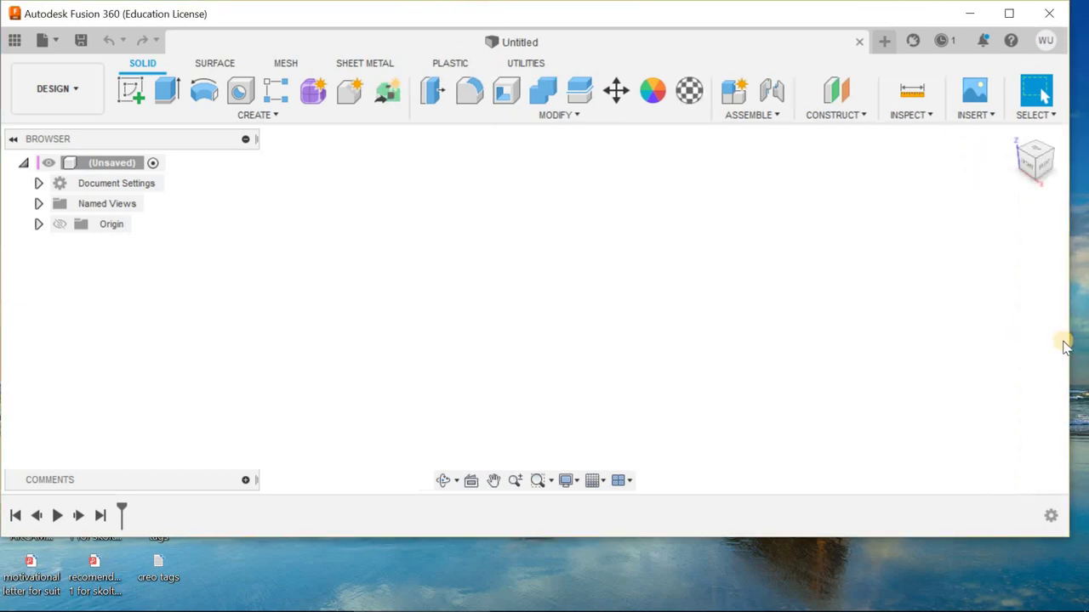
Make the Fusion 360 window taller and briefly view the bracket reference drawing 3.png
{"action": "left_click_drag", "start_coordinate": [607, 542], "coordinate": [609, 605]}
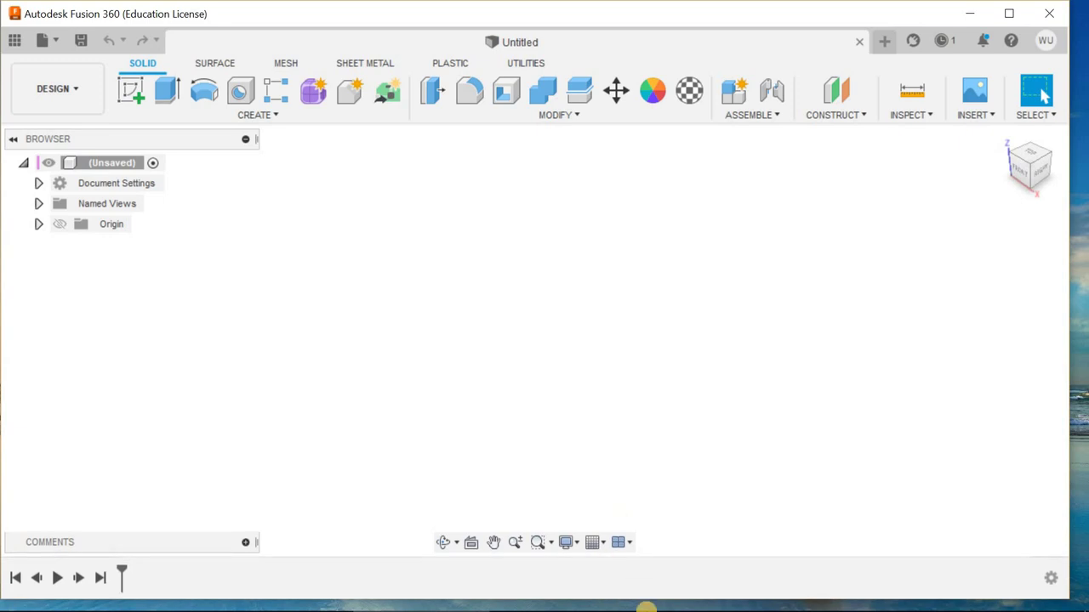
{"action": "left_click", "coordinate": [703, 604]}
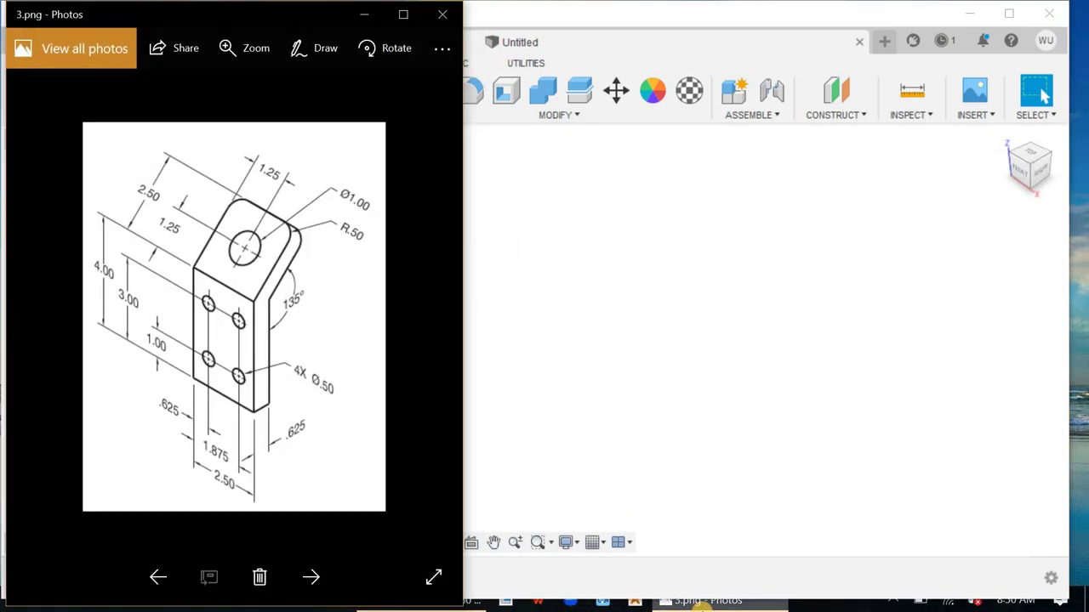
{"action": "left_click", "coordinate": [702, 604]}
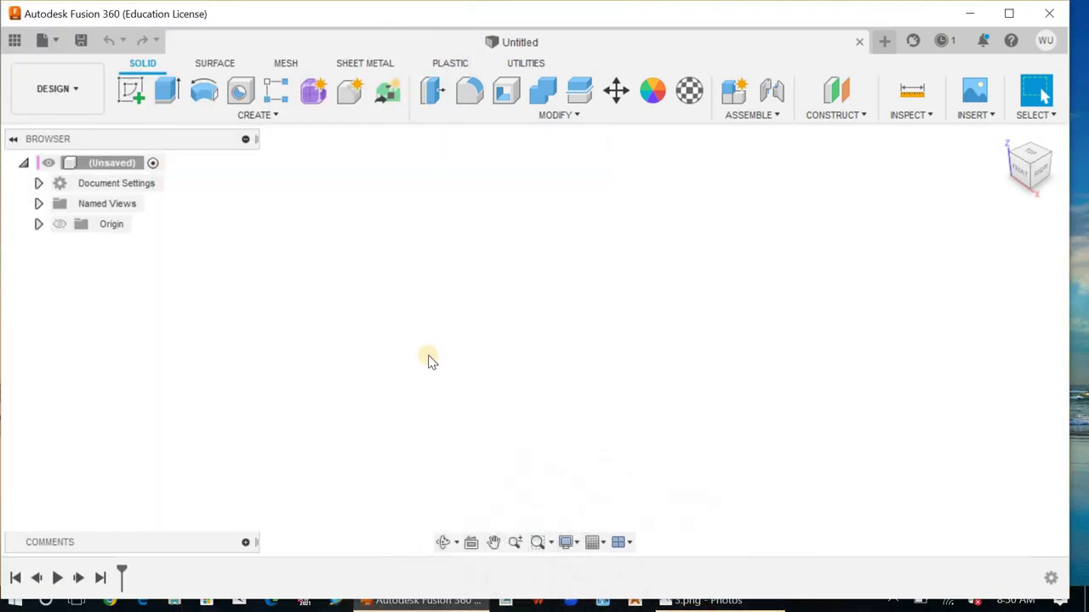
Sketch a vertical line from the origin and an angled line on a vertical origin plane
{"action": "left_click", "coordinate": [128, 105]}
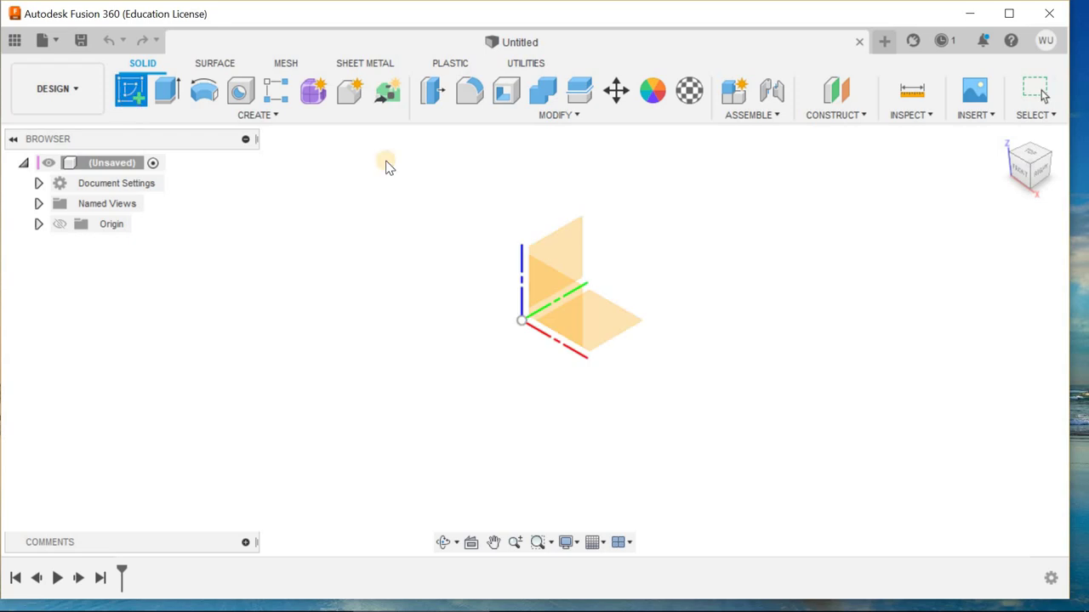
{"action": "left_click", "coordinate": [545, 251]}
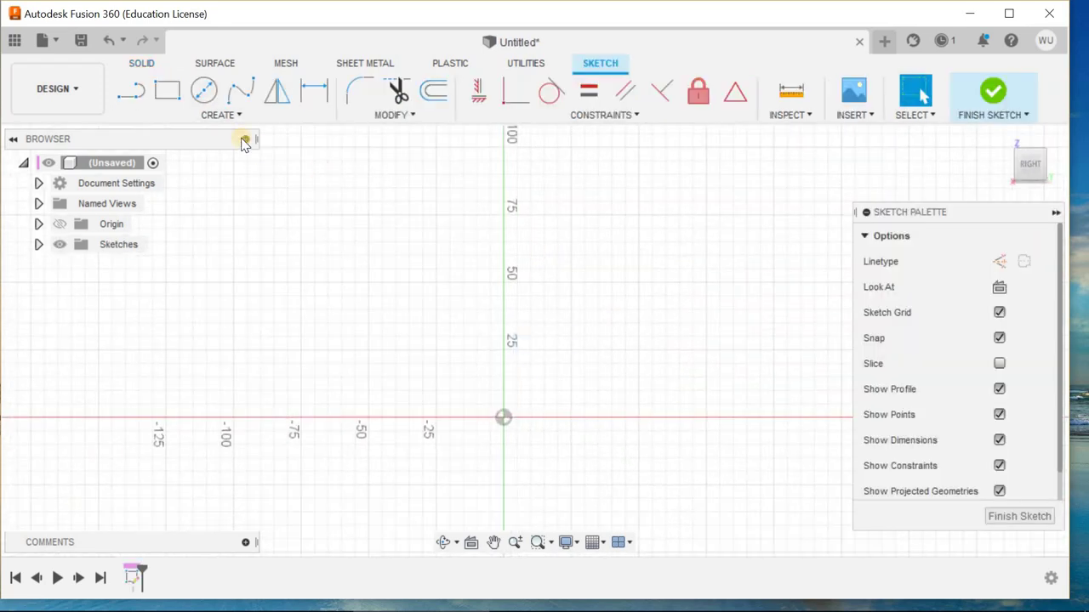
{"action": "left_click", "coordinate": [141, 100]}
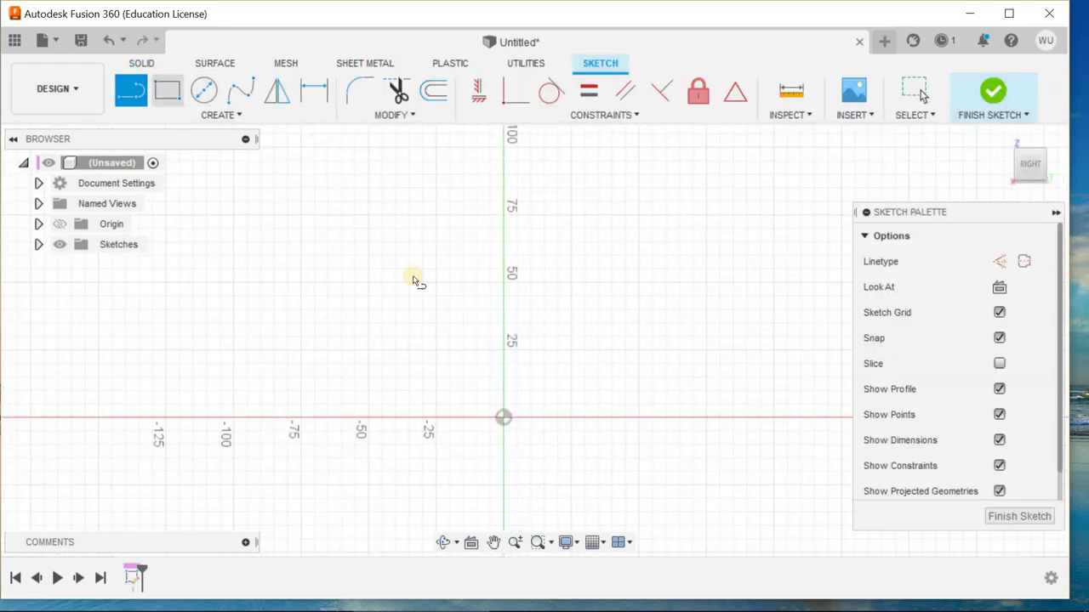
{"action": "left_click", "coordinate": [503, 417]}
{"action": "left_click", "coordinate": [503, 280]}
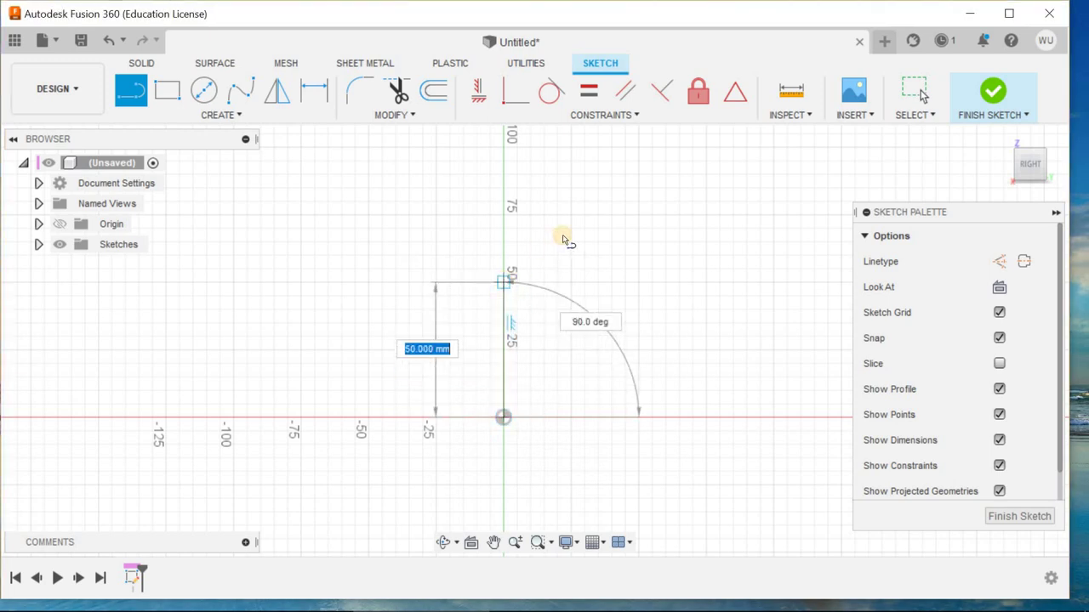
{"action": "left_click", "coordinate": [574, 224]}
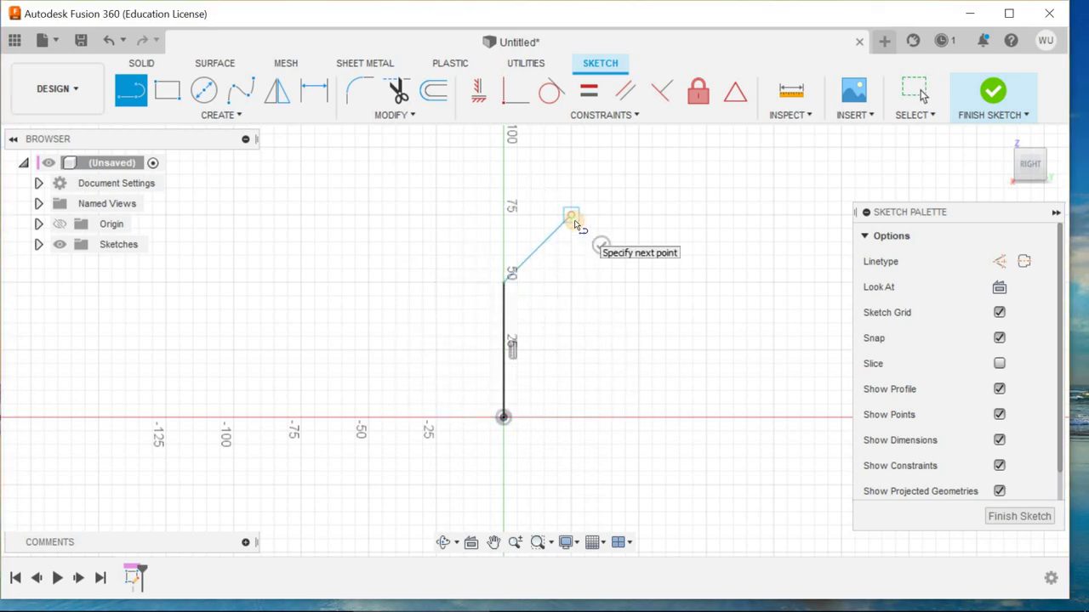
Dimension the diagonal line, then undo both the dimension and the diagonal line
{"action": "key", "text": "d"}
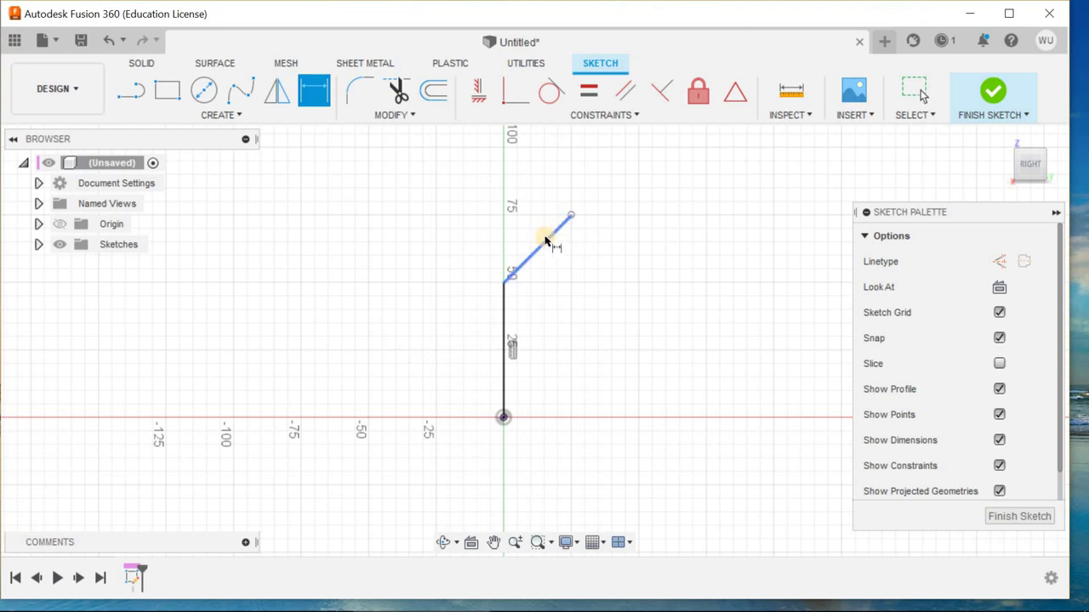
{"action": "left_click", "coordinate": [545, 241]}
{"action": "left_click", "coordinate": [530, 234]}
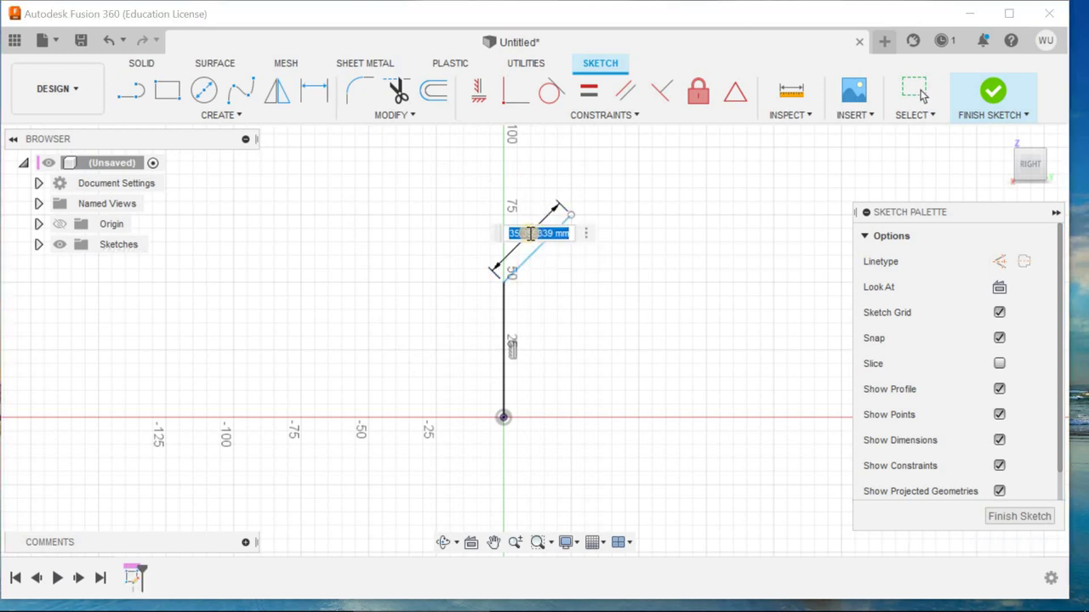
{"action": "key", "text": "Return"}
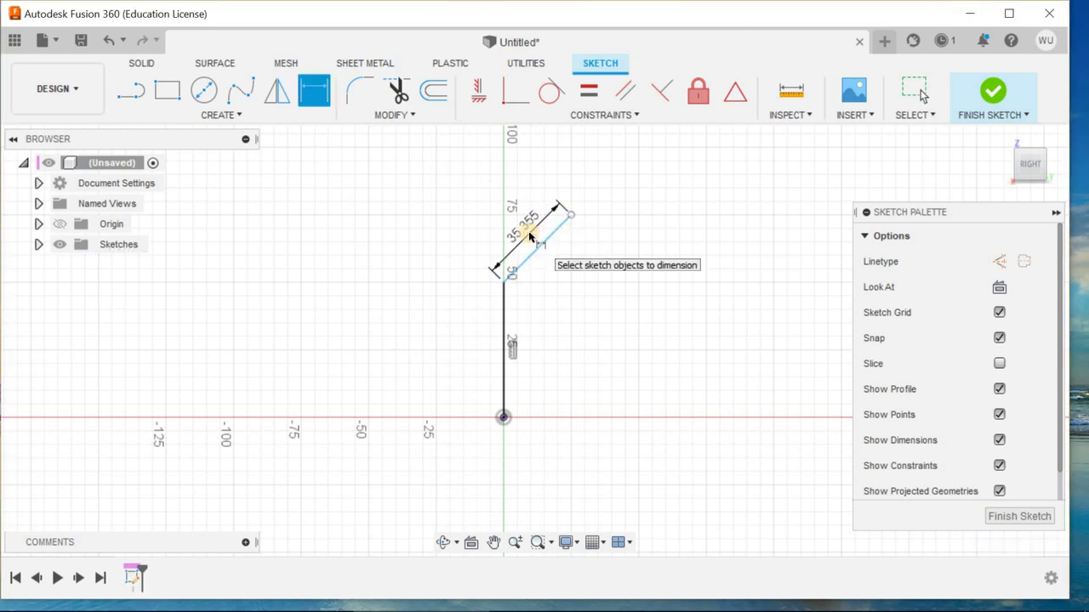
{"action": "key", "text": "Escape"}
{"action": "key", "text": "ctrl+z"}
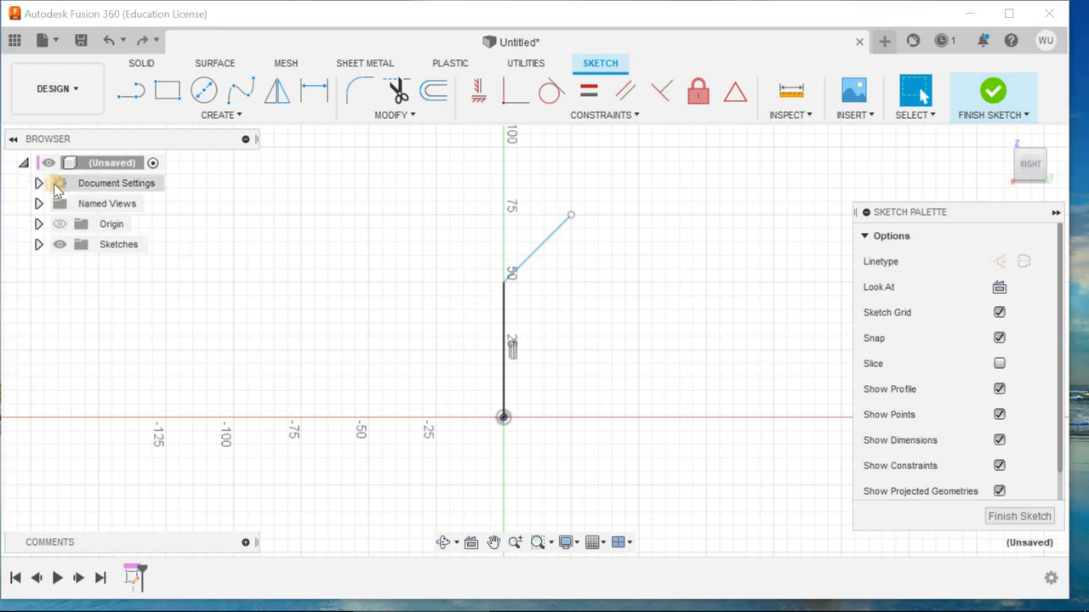
{"action": "key", "text": "ctrl+z"}
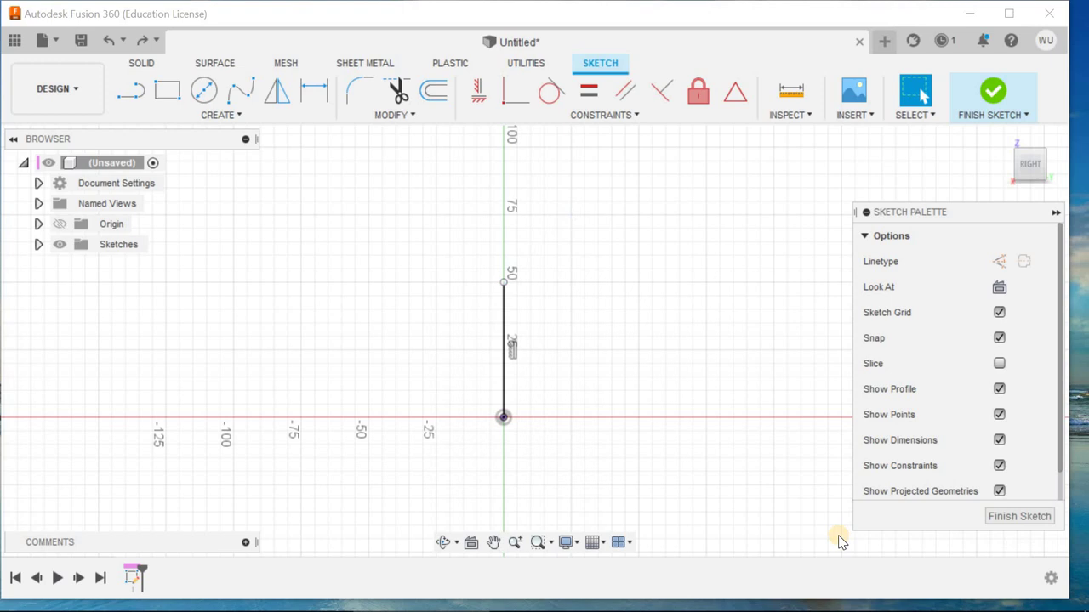
Finish the trial sketch, switch document units from millimetres to Inch, and begin a new sketch
{"action": "left_click", "coordinate": [997, 521]}
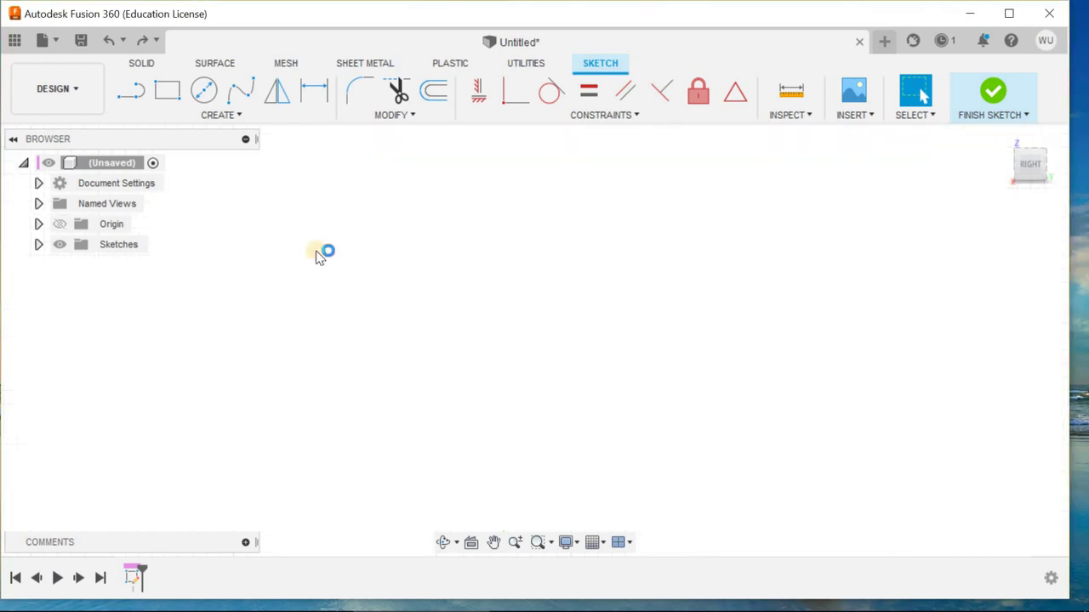
{"action": "left_click", "coordinate": [39, 185]}
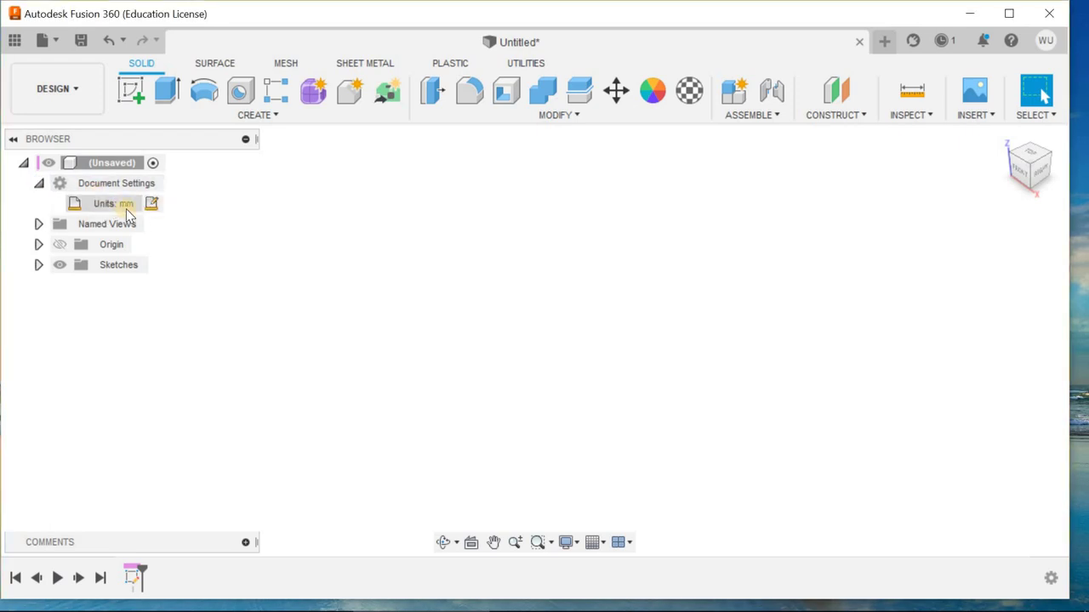
{"action": "left_click", "coordinate": [151, 206]}
{"action": "left_click", "coordinate": [982, 236]}
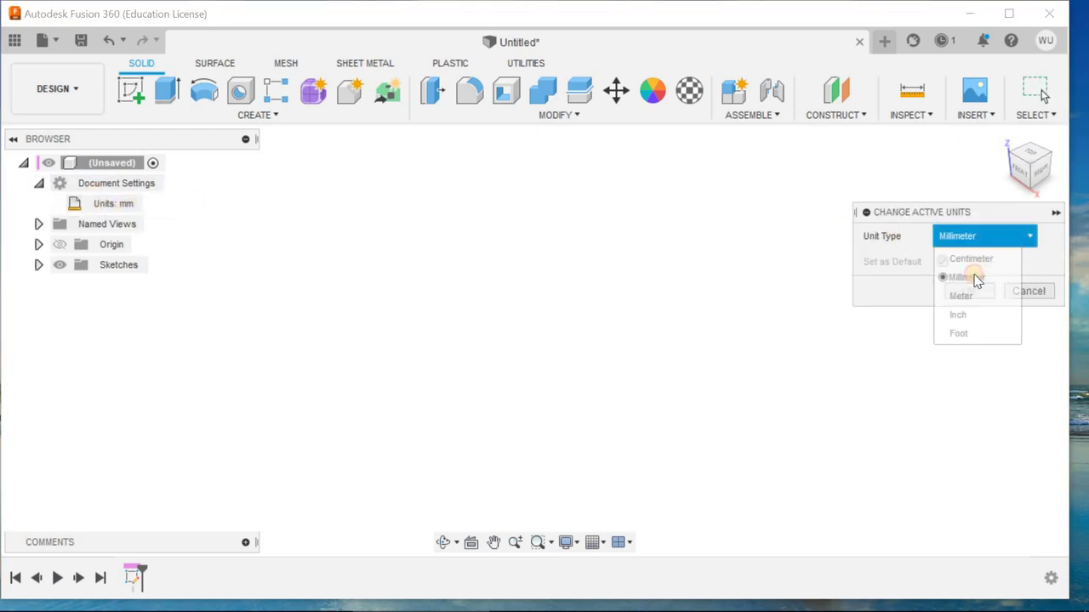
{"action": "left_click", "coordinate": [978, 317]}
{"action": "left_click", "coordinate": [968, 290]}
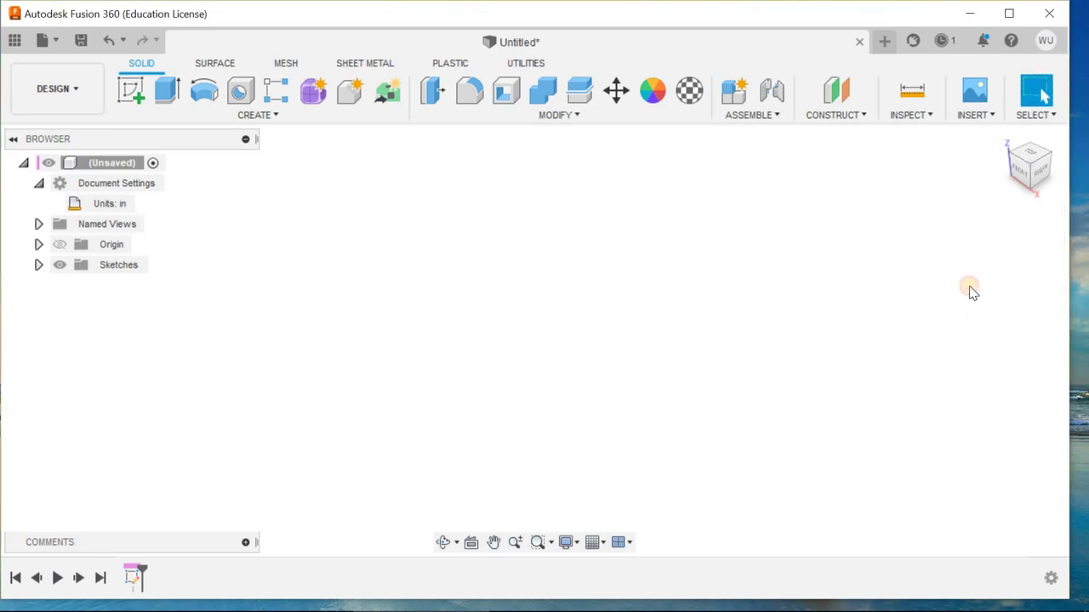
{"action": "left_click", "coordinate": [38, 183]}
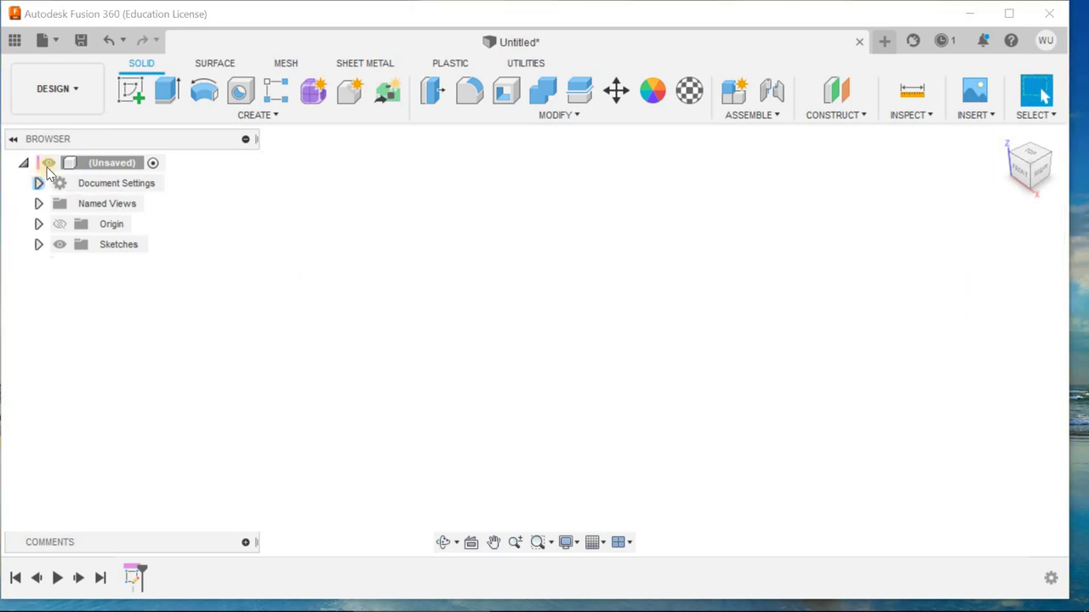
{"action": "left_click", "coordinate": [135, 93]}
On the RIGHT plane, draw a vertical line from the origin joined by an angled line
{"action": "left_click", "coordinate": [556, 253]}
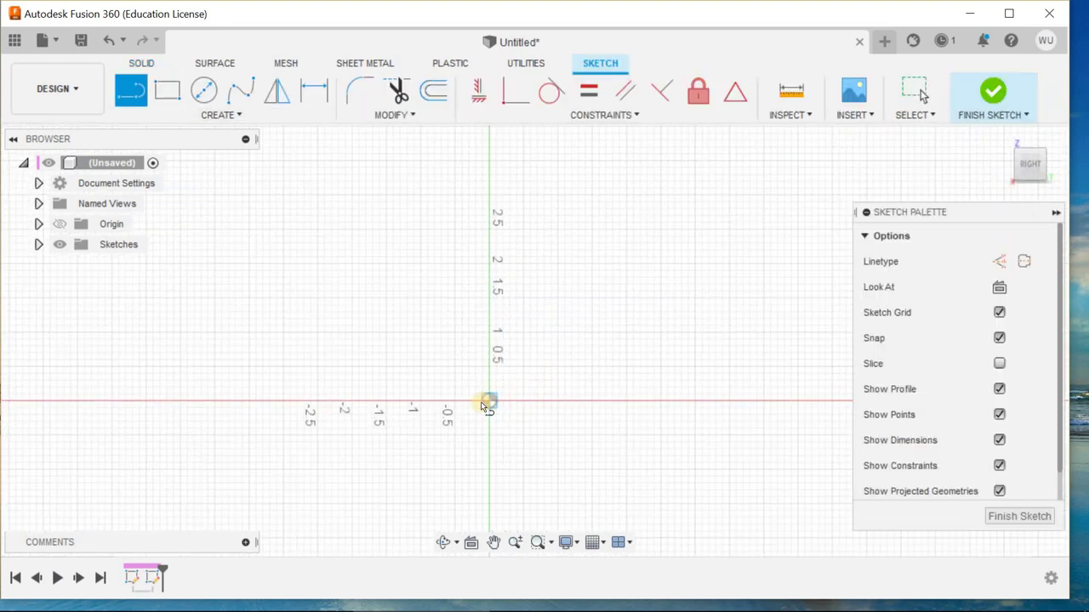
{"action": "left_click", "coordinate": [489, 400]}
{"action": "left_click", "coordinate": [489, 283]}
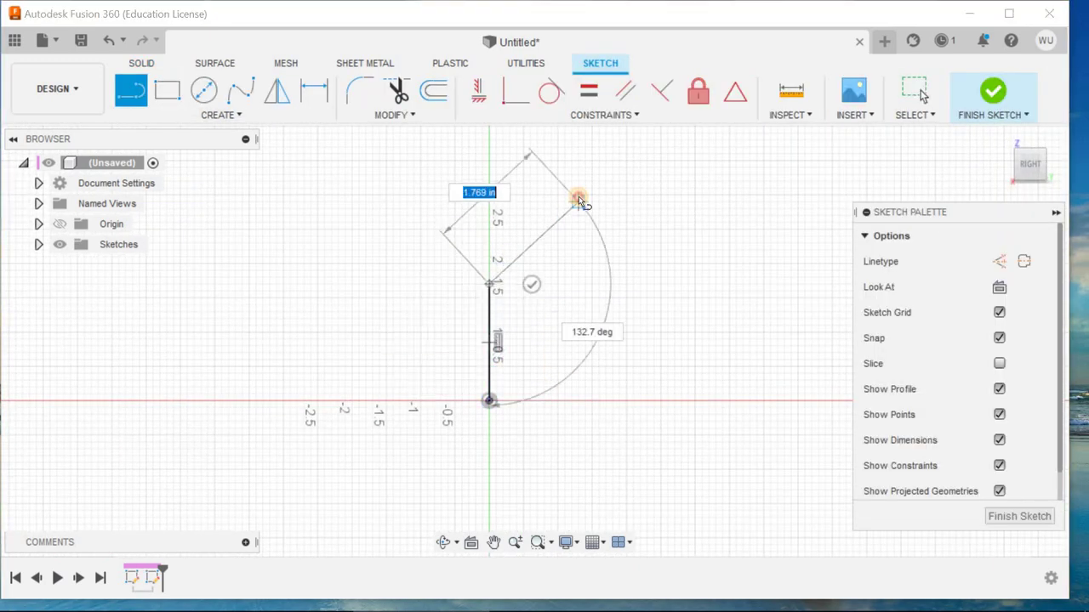
{"action": "left_click", "coordinate": [579, 202]}
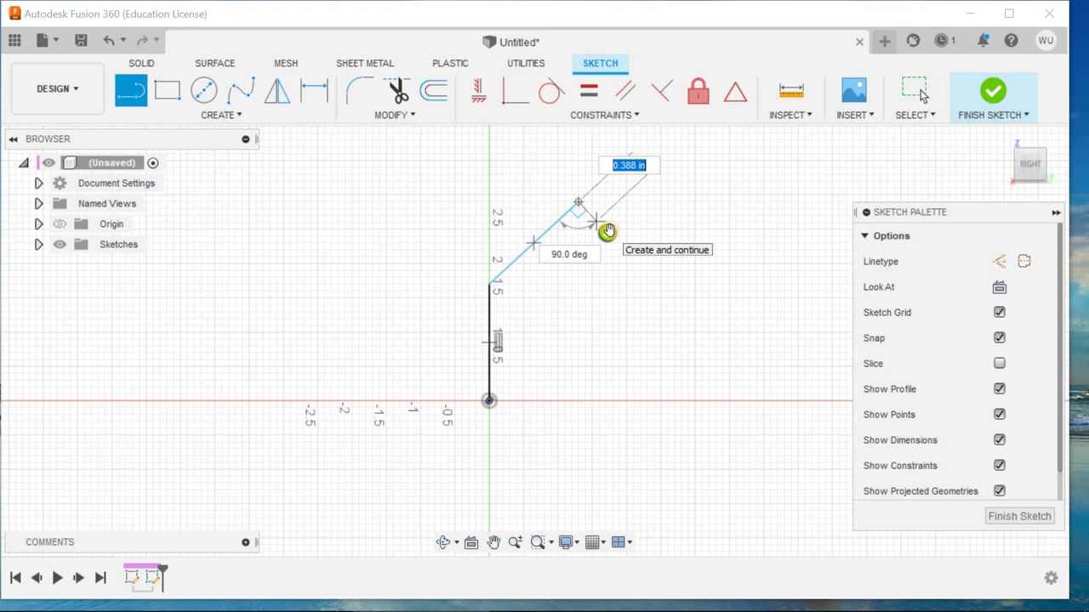
{"action": "key", "text": "Escape"}
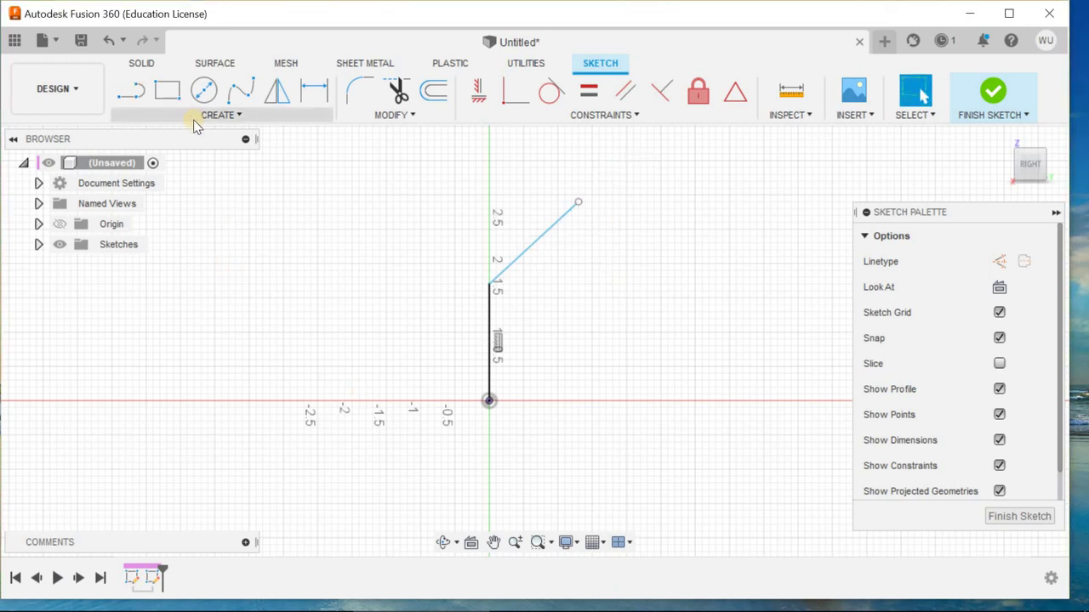
Dimension the angle between the vertical and angled lines as 135°
{"action": "left_click", "coordinate": [314, 91]}
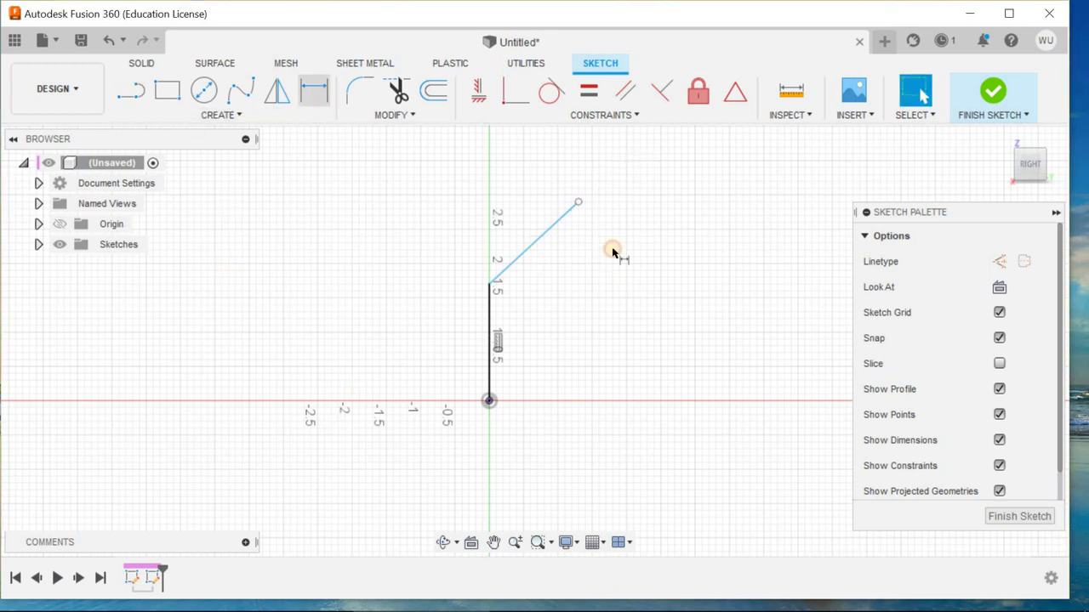
{"action": "left_click", "coordinate": [527, 257]}
{"action": "left_click", "coordinate": [491, 328]}
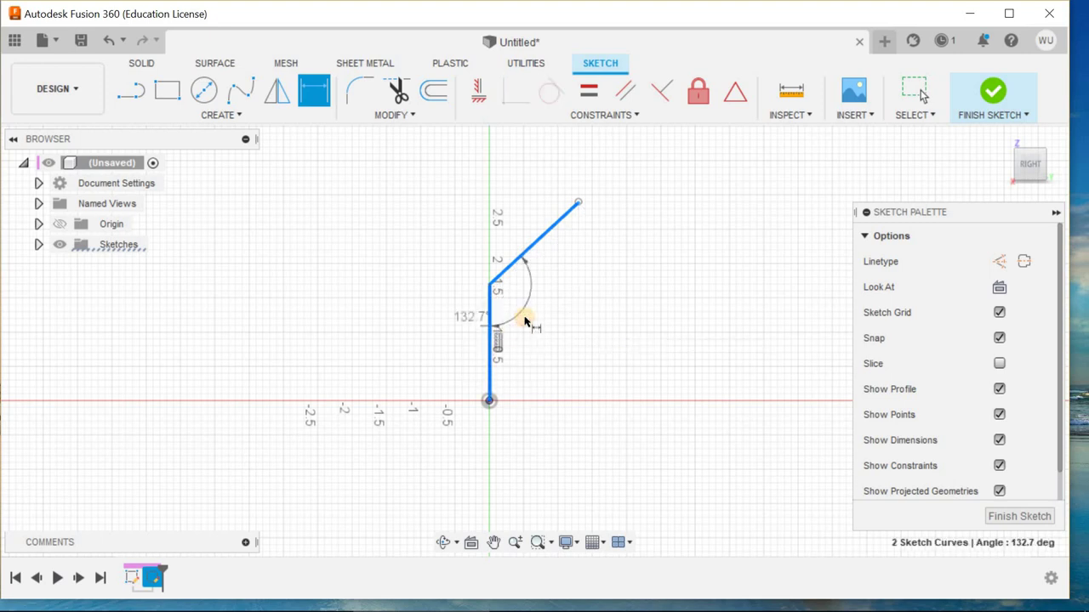
{"action": "left_click", "coordinate": [530, 311]}
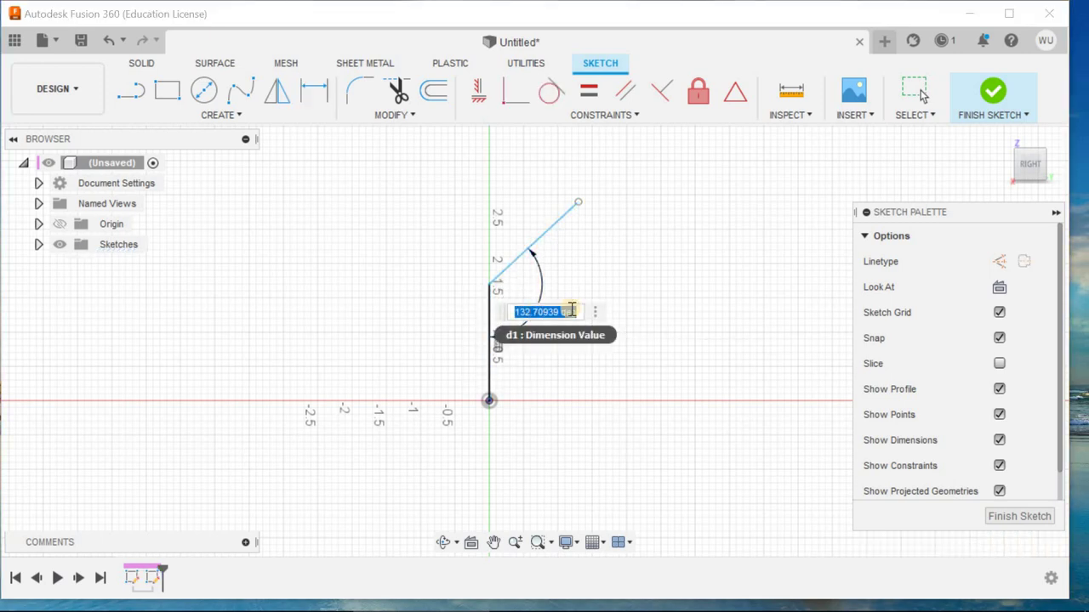
{"action": "type", "text": "135"}
{"action": "key", "text": "Return"}
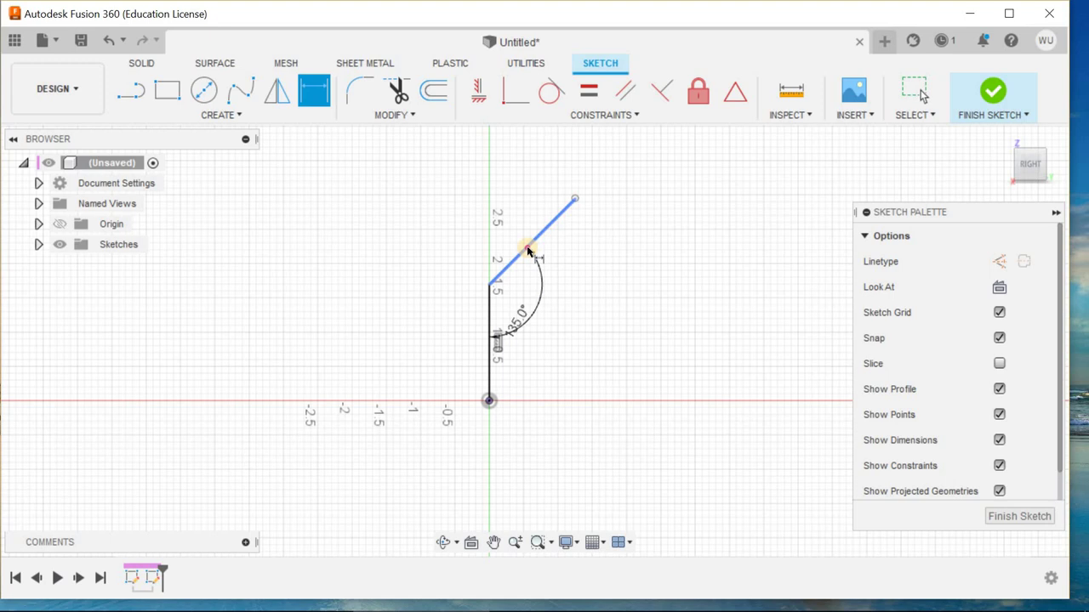
Set the angled line to 2.50 in and the vertical line to 4.00 in
{"action": "left_click", "coordinate": [527, 250]}
{"action": "left_click", "coordinate": [522, 238]}
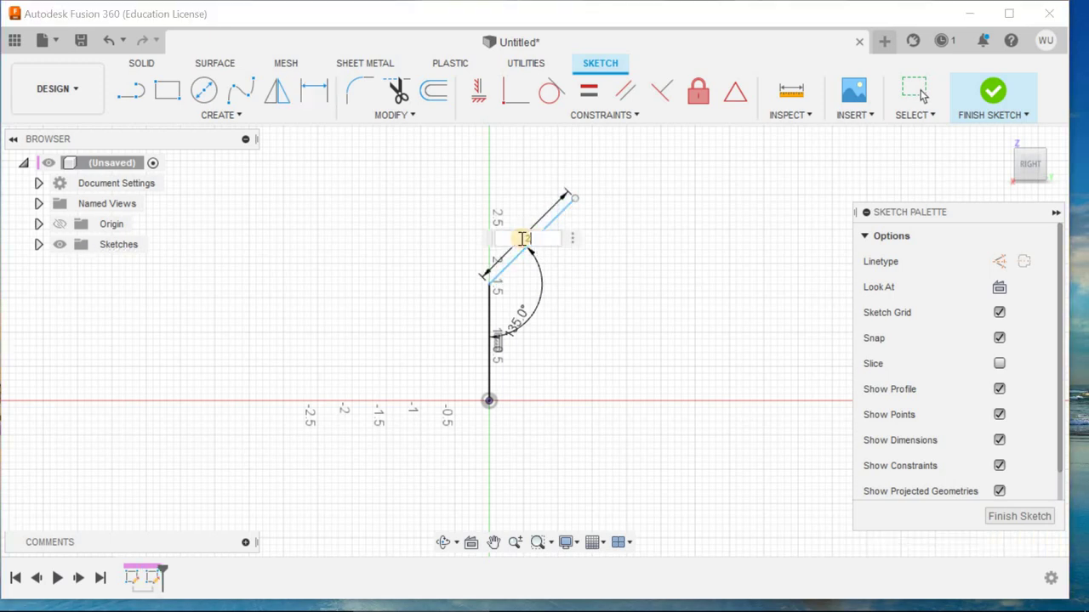
{"action": "type", "text": "2.5"}
{"action": "key", "text": "Return"}
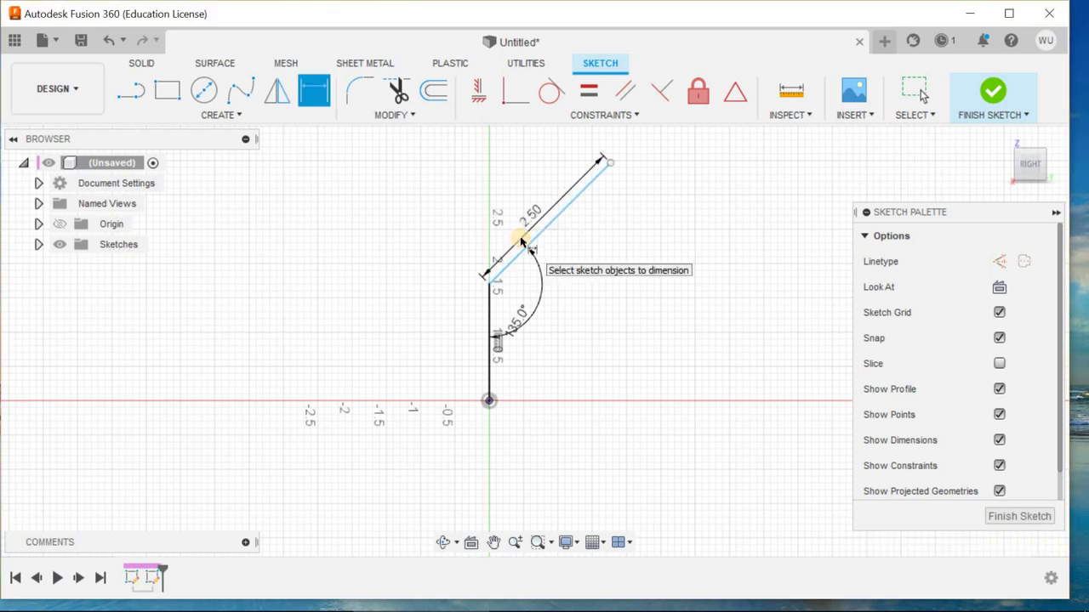
{"action": "left_click", "coordinate": [489, 311]}
{"action": "left_click", "coordinate": [465, 313]}
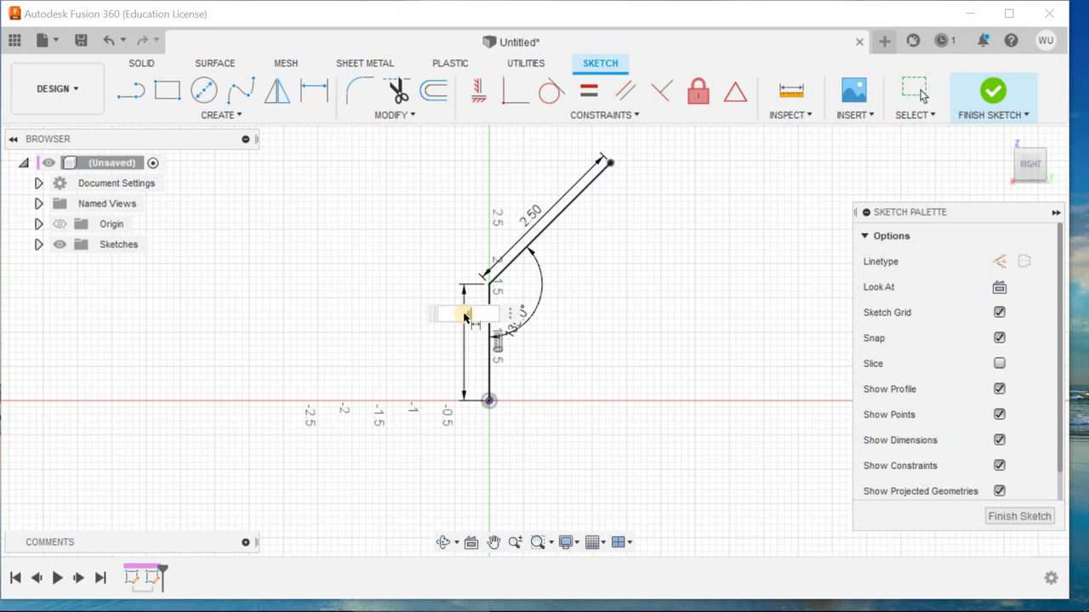
{"action": "type", "text": "4"}
{"action": "key", "text": "Return"}
{"action": "scroll", "coordinate": [489, 324], "scroll_direction": "down", "scroll_amount": 4}
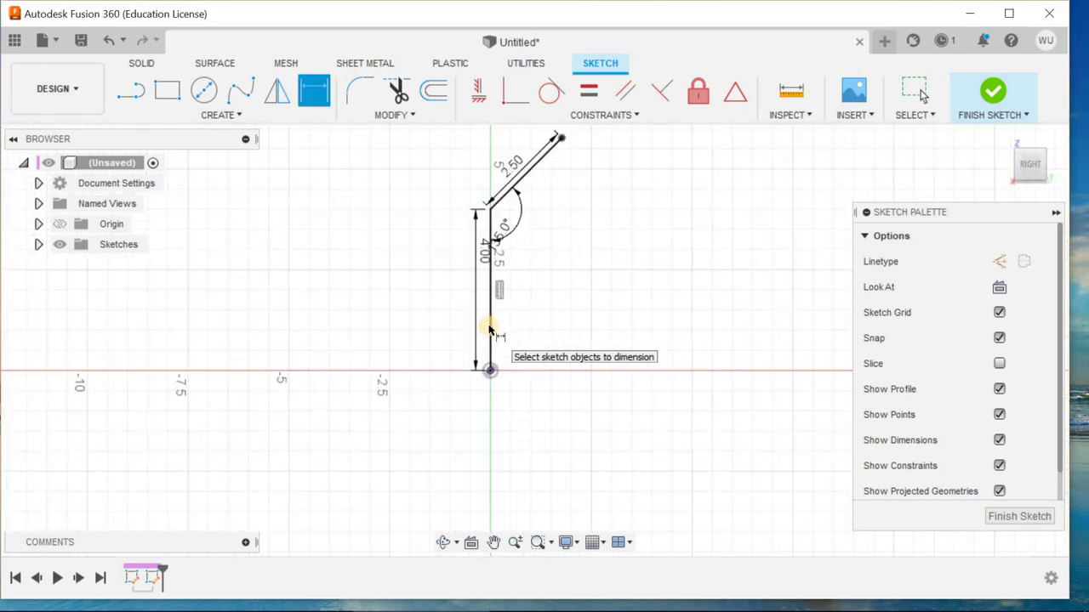
{"action": "scroll", "coordinate": [489, 328], "scroll_direction": "down", "scroll_amount": 2}
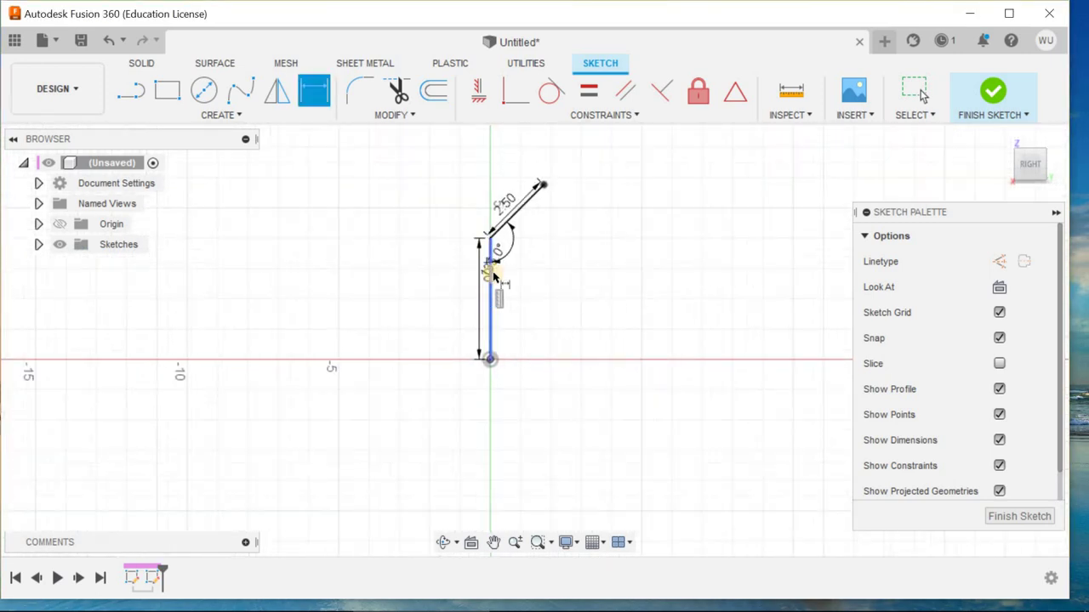
Offset the bent line chain and close its top and bottom ends into a plate profile
{"action": "left_click", "coordinate": [433, 90]}
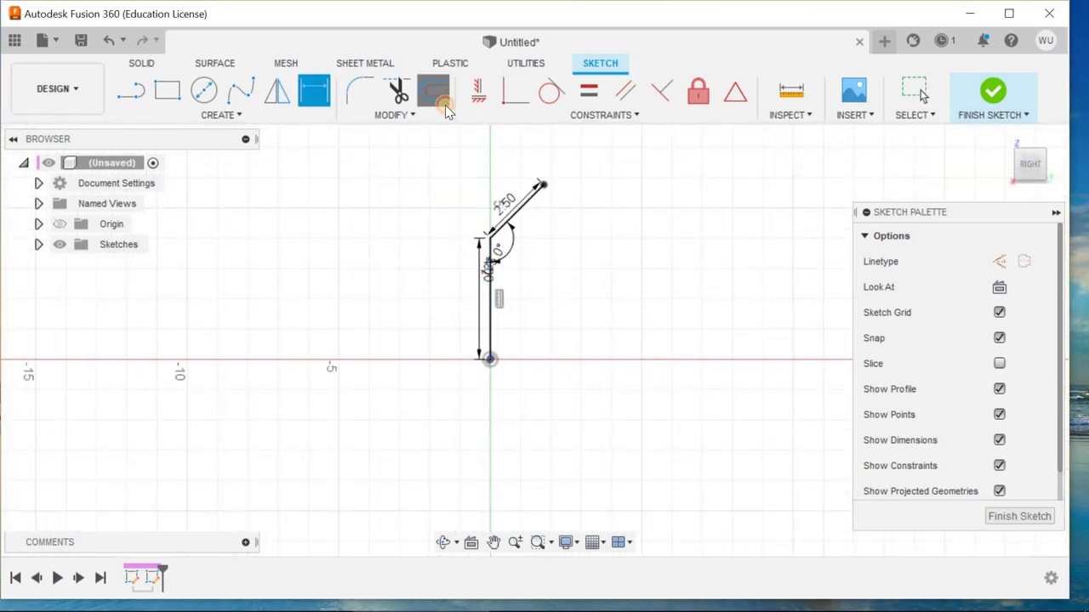
{"action": "left_click", "coordinate": [522, 214]}
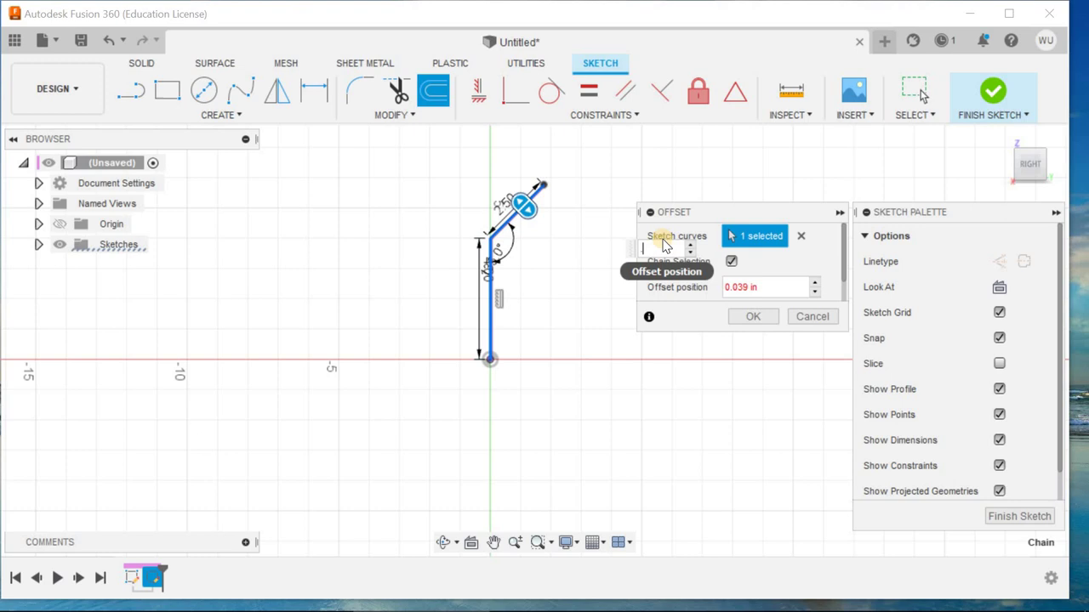
{"action": "key", "text": "Return"}
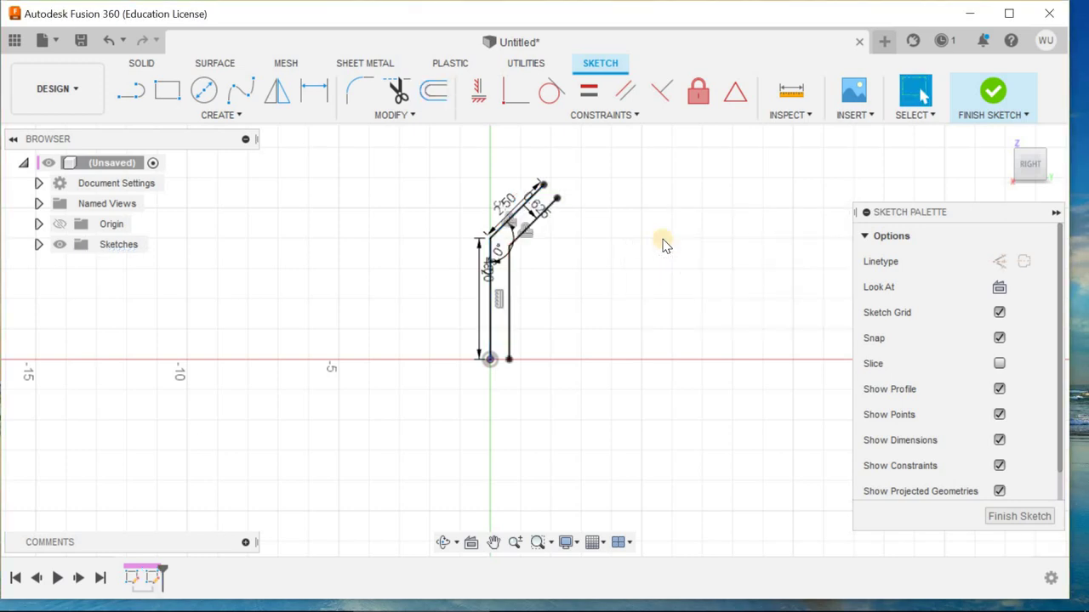
{"action": "left_click", "coordinate": [131, 90]}
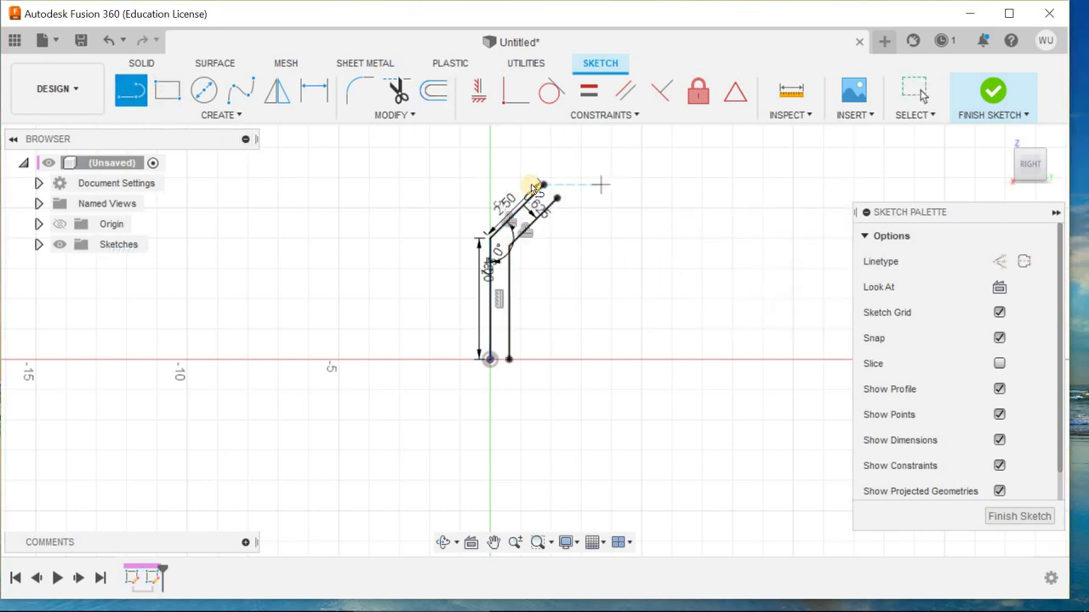
{"action": "left_click", "coordinate": [539, 182]}
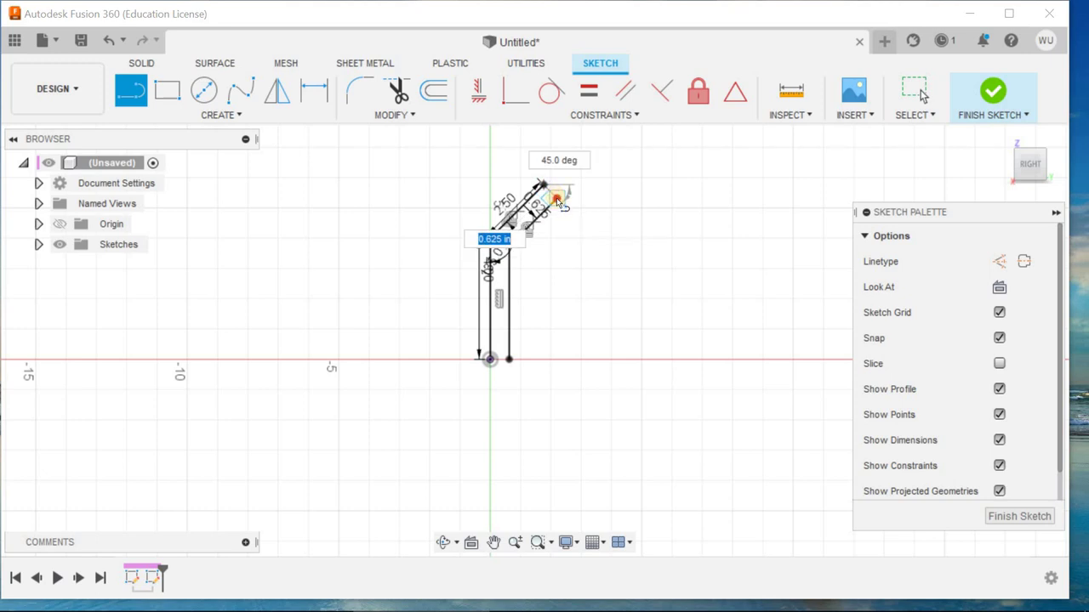
{"action": "double_click", "coordinate": [558, 197]}
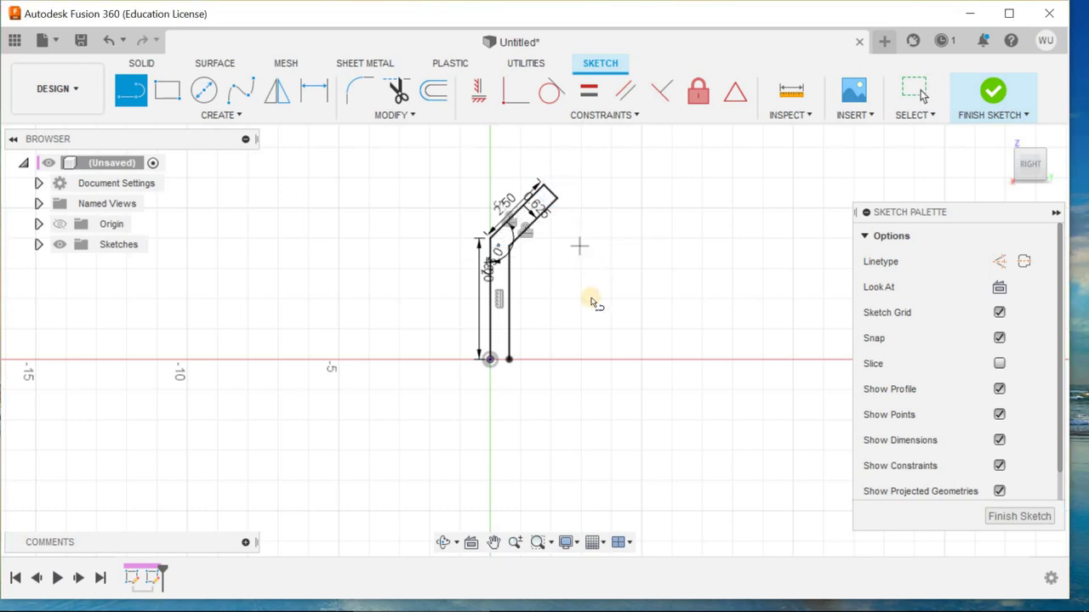
{"action": "left_click", "coordinate": [490, 361]}
{"action": "key", "text": "Escape"}
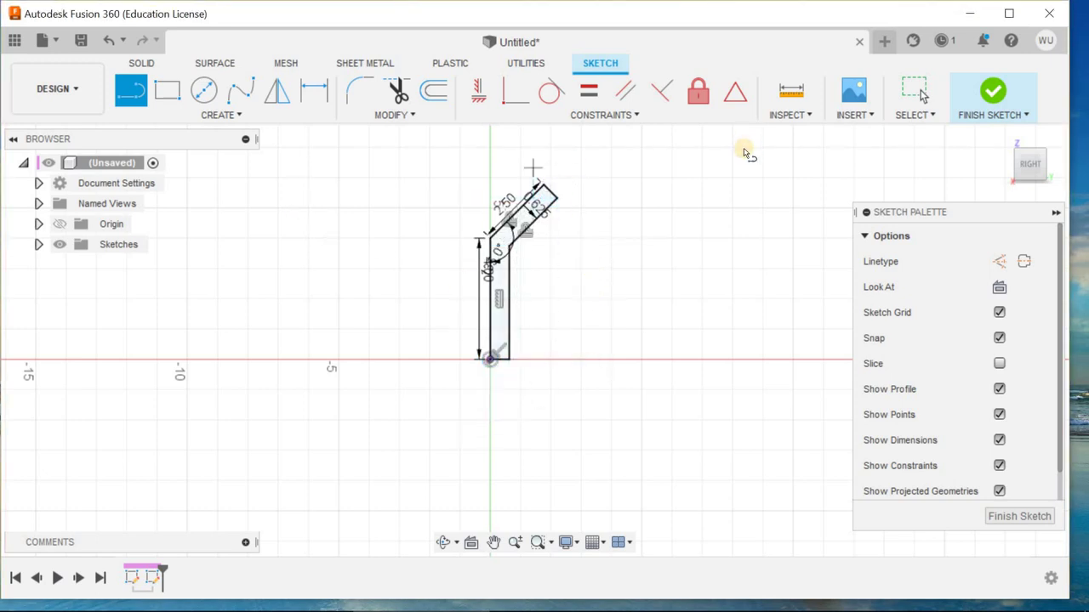
Finish the sketch and return to the home isometric view
{"action": "left_click", "coordinate": [1019, 517]}
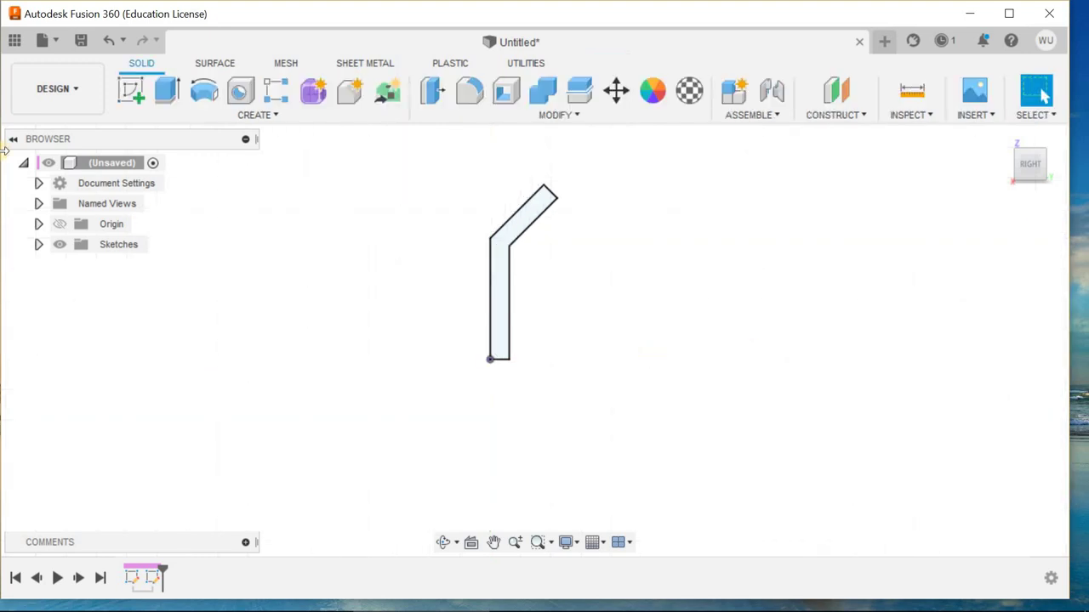
{"action": "right_click", "coordinate": [344, 191]}
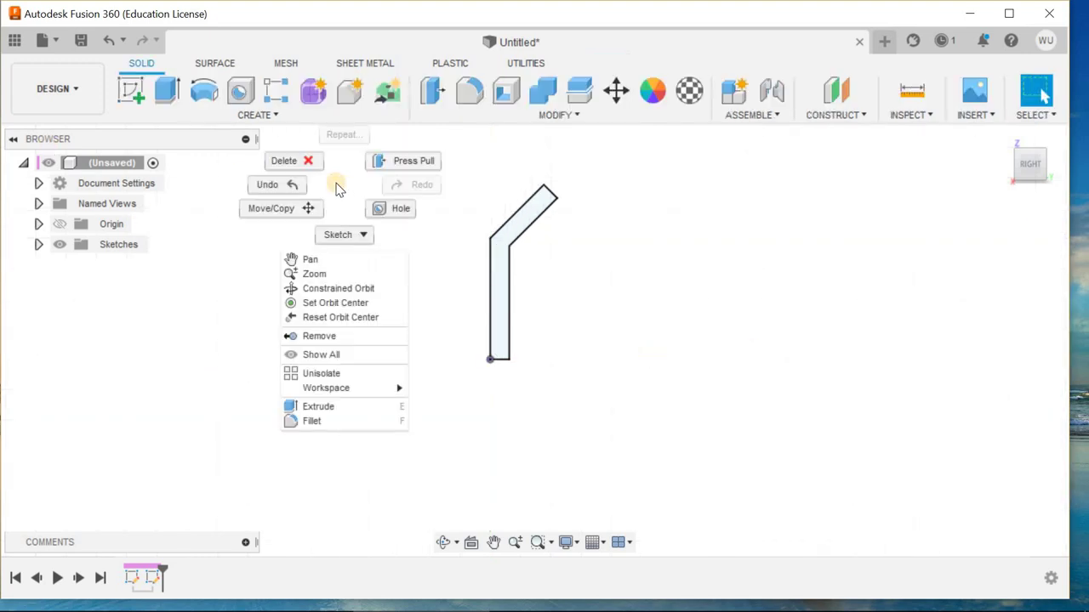
{"action": "key", "text": "Escape"}
{"action": "left_click", "coordinate": [1008, 143]}
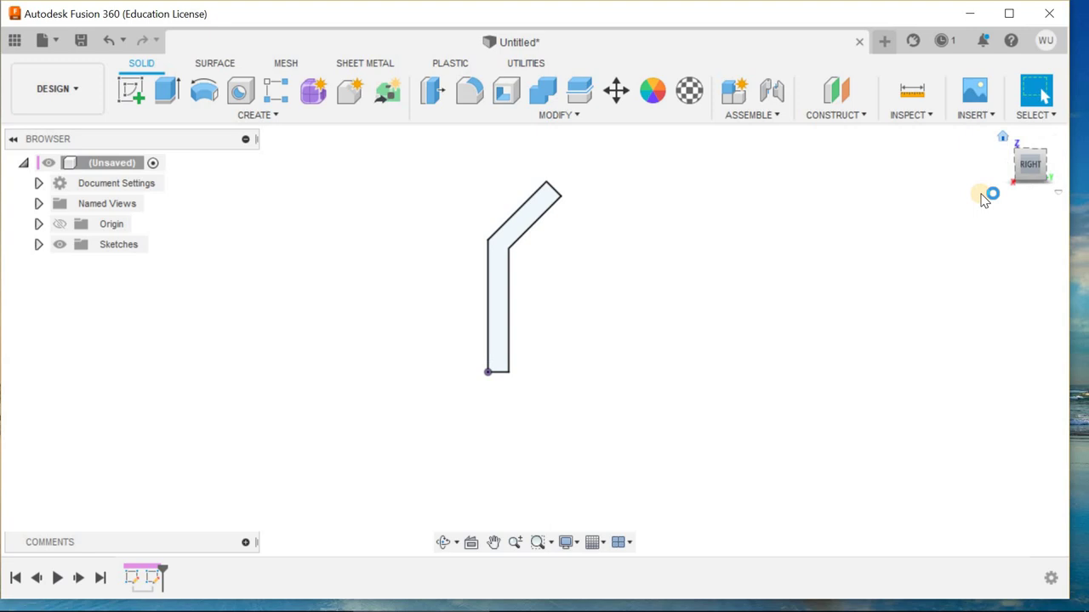
Extrude the bent plate profile 2.5 in into a solid and fit it in view
{"action": "left_click", "coordinate": [159, 104]}
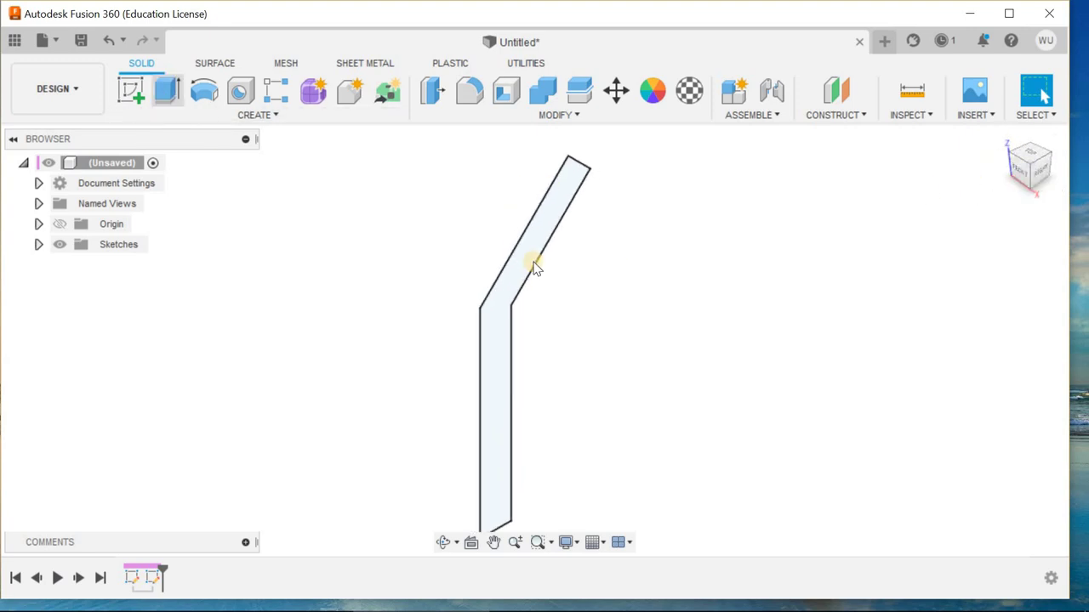
{"action": "left_click", "coordinate": [530, 259]}
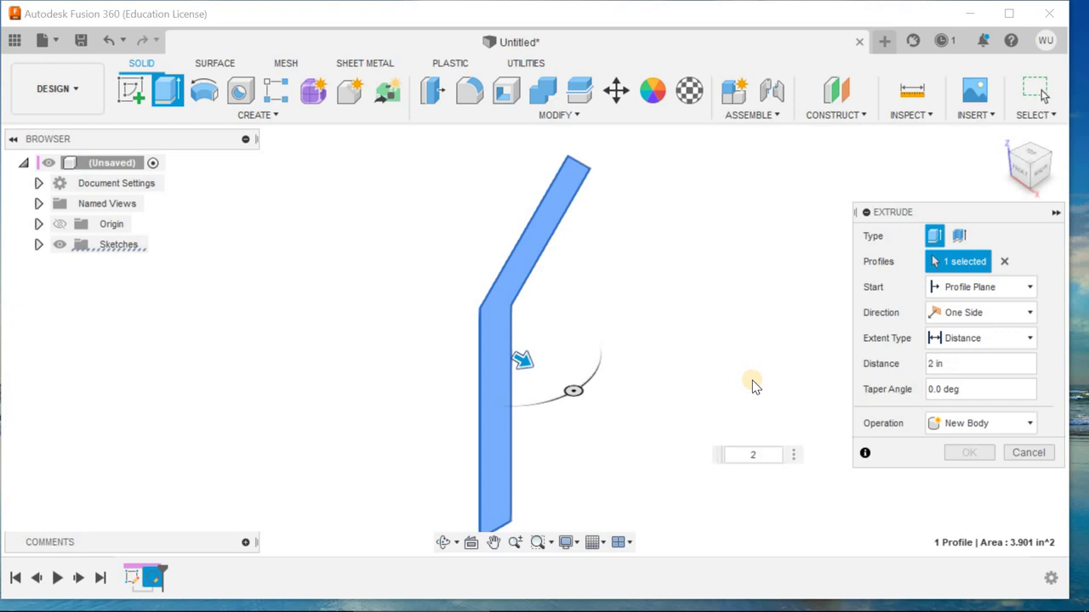
{"action": "type", "text": ".5"}
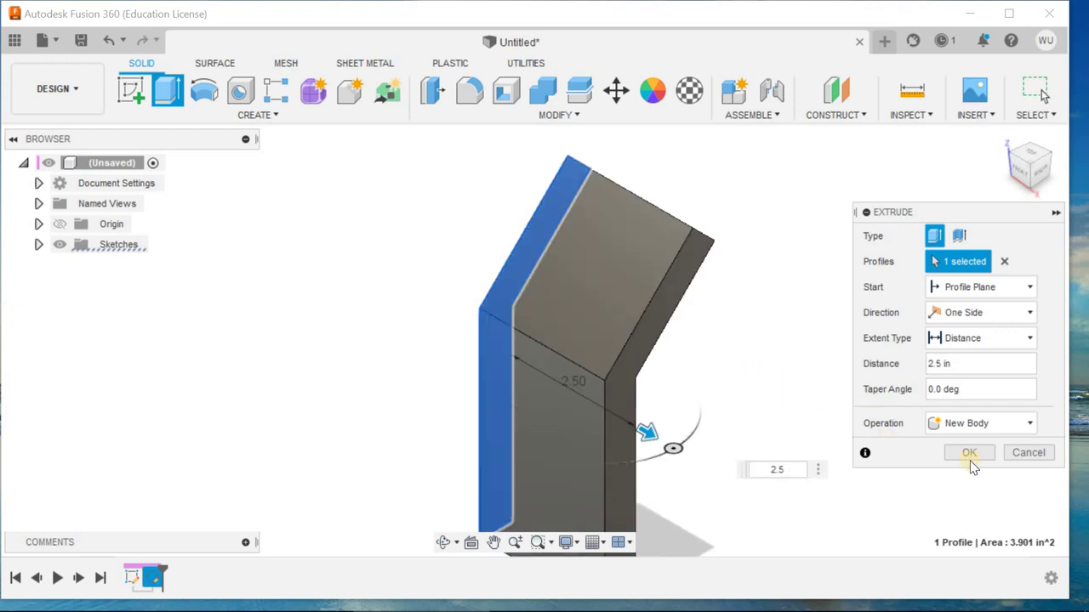
{"action": "left_click", "coordinate": [971, 454]}
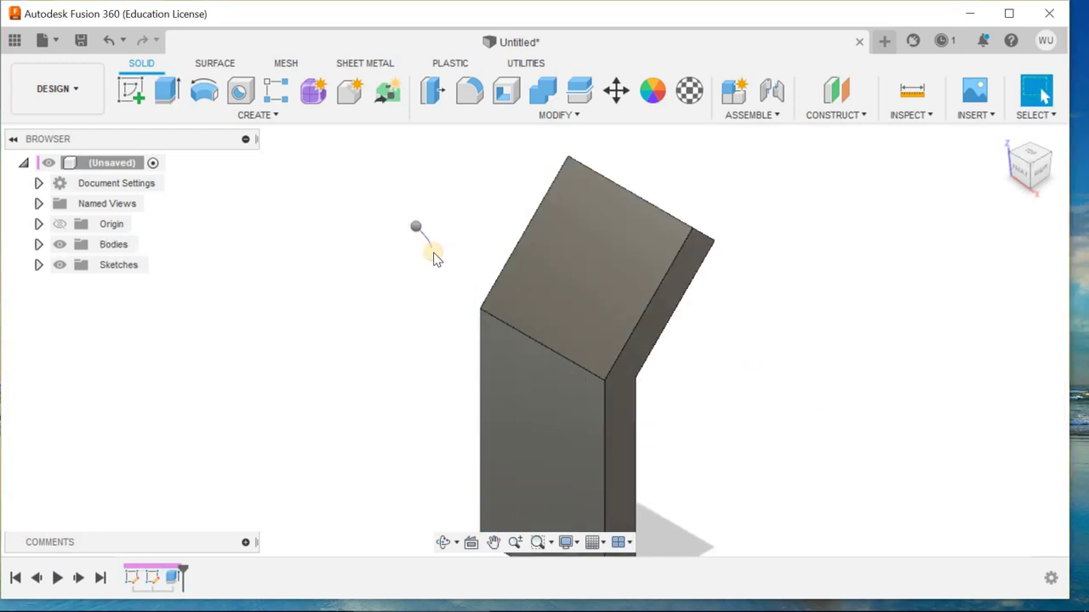
{"action": "right_click_drag", "start_coordinate": [433, 259], "coordinate": [436, 246]}
{"action": "left_click", "coordinate": [428, 246]}
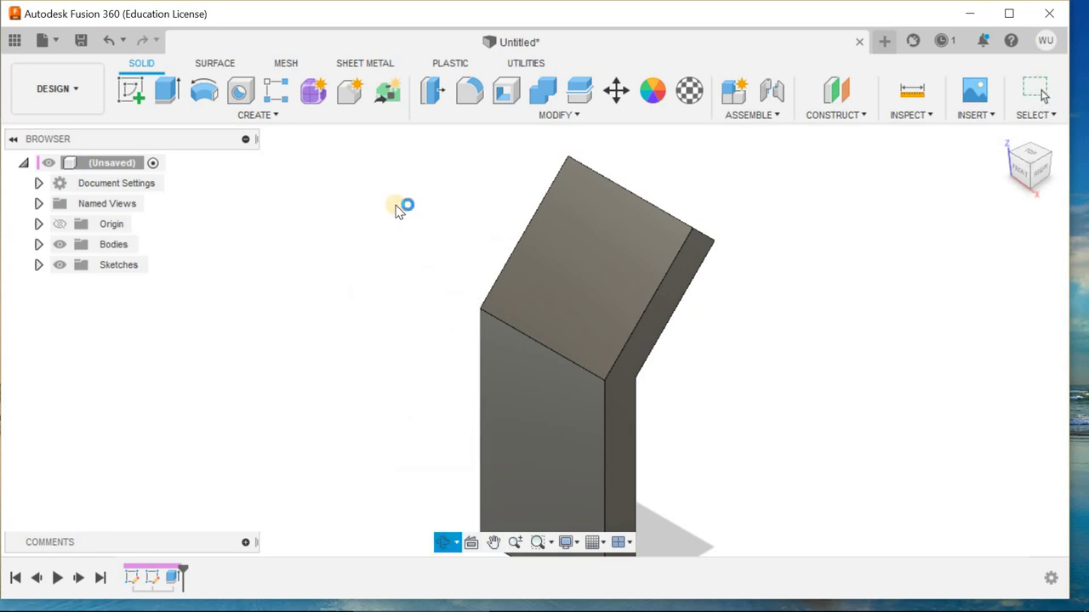
{"action": "key", "text": "F6"}
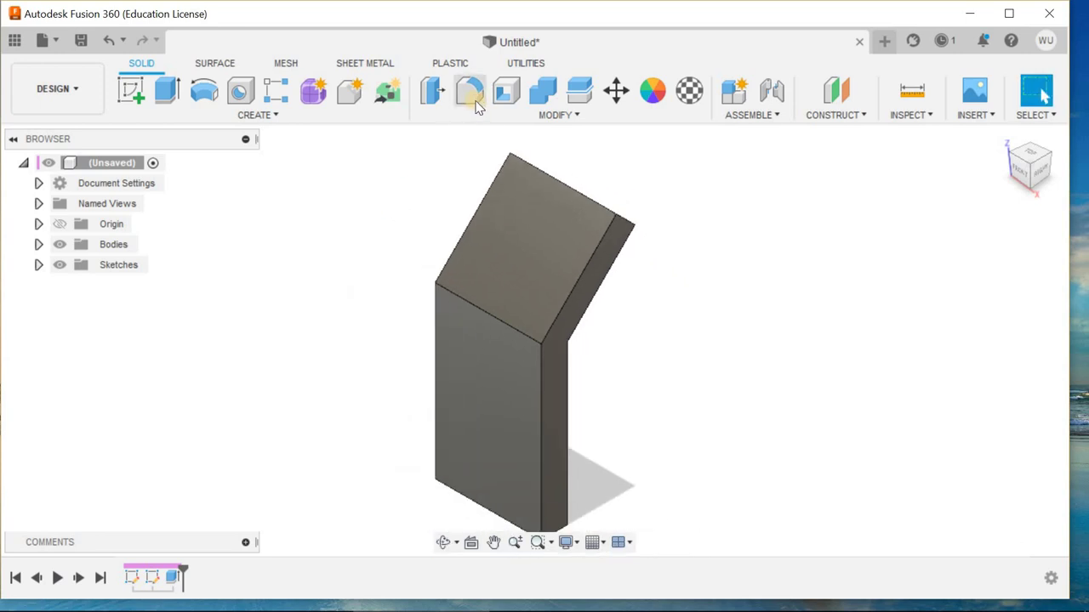
Fillet the top-right and top-left corner edges of the angled end with a 0.5 in radius
{"action": "left_click", "coordinate": [474, 99]}
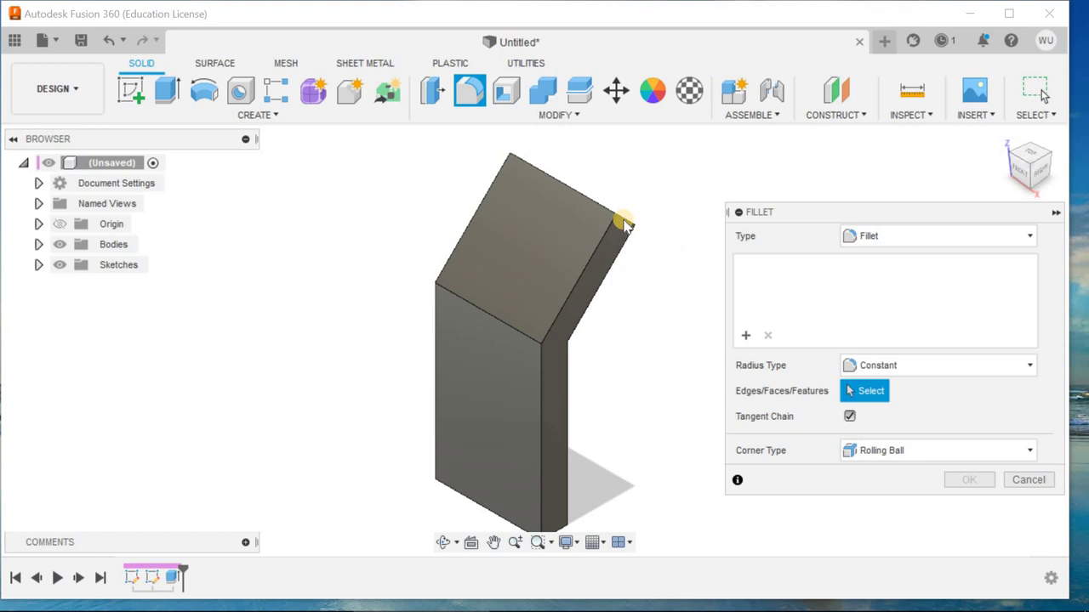
{"action": "left_click", "coordinate": [623, 223]}
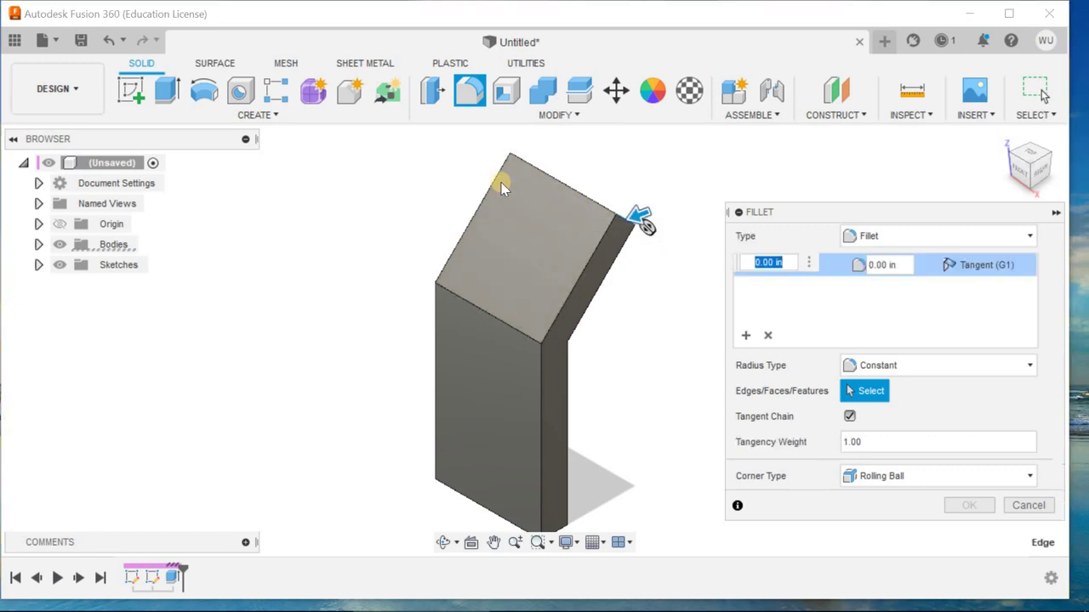
{"action": "left_click", "coordinate": [428, 165]}
{"action": "right_click", "coordinate": [428, 177]}
{"action": "left_click", "coordinate": [433, 181]}
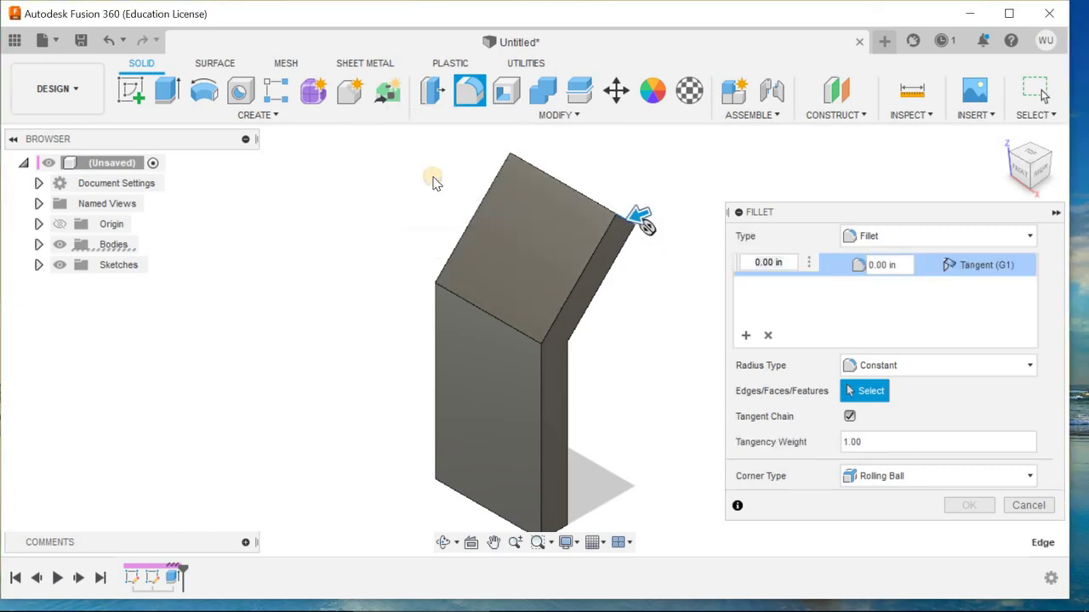
{"action": "middle_click_drag", "start_coordinate": [451, 192], "coordinate": [487, 223], "text": "shift"}
{"action": "left_click", "coordinate": [482, 216]}
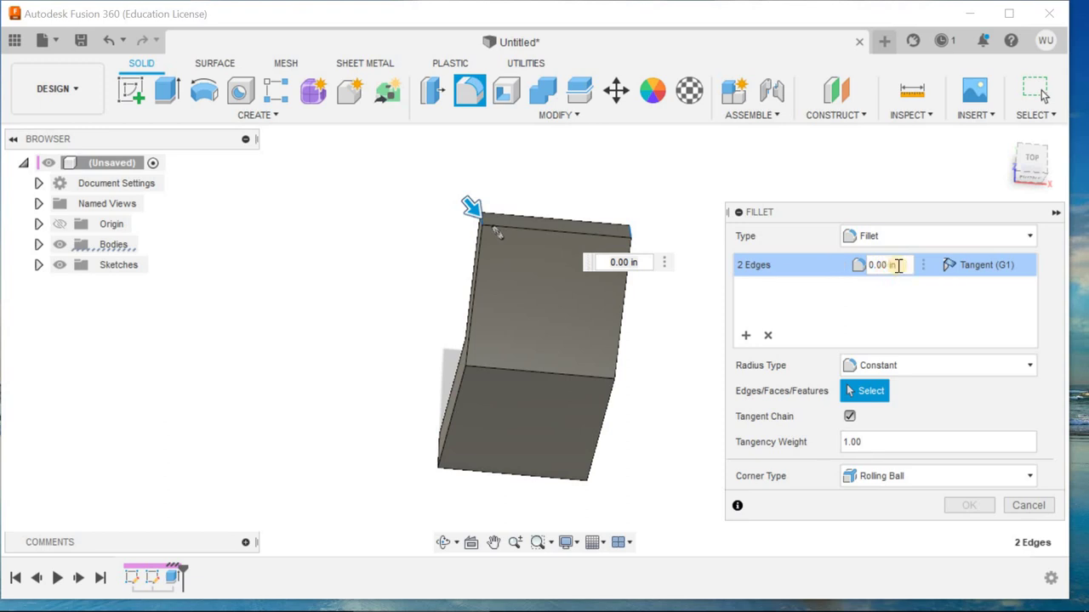
{"action": "left_click_drag", "start_coordinate": [898, 266], "coordinate": [861, 267]}
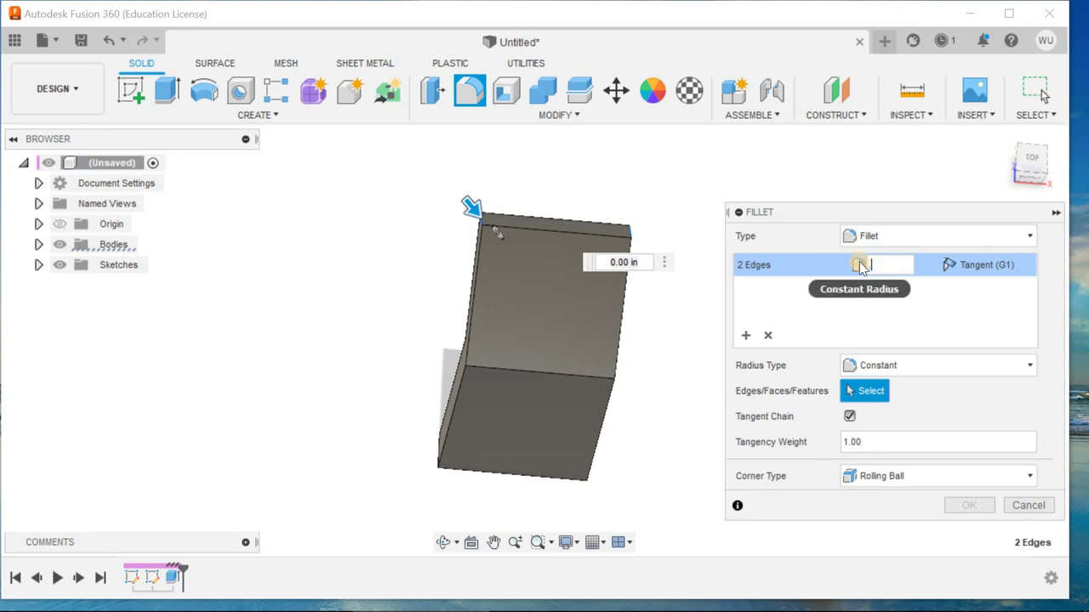
{"action": "type", "text": ".5"}
{"action": "key", "text": "Return"}
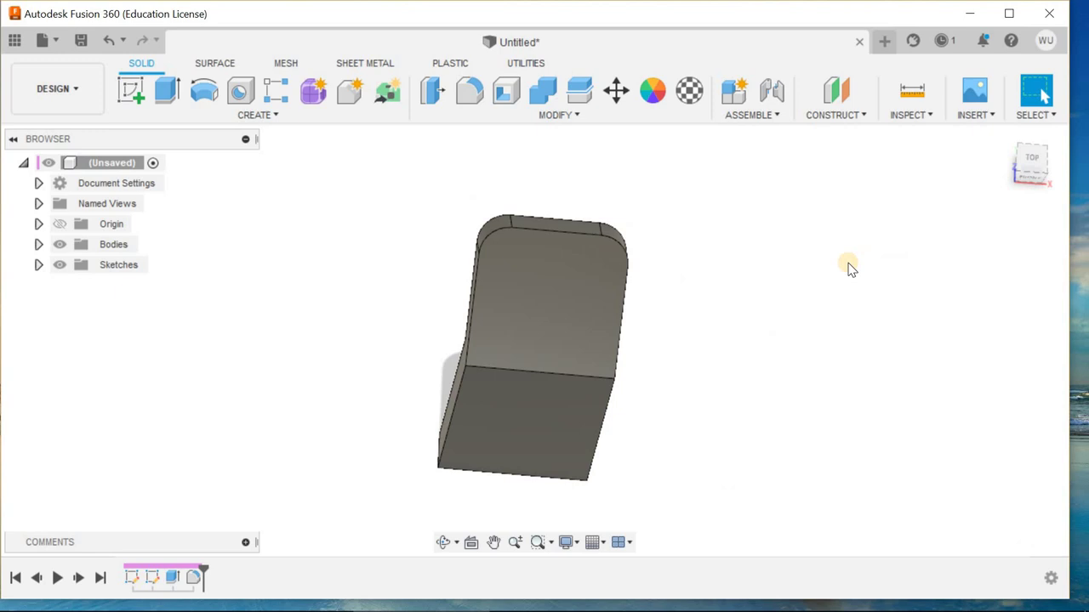
{"action": "middle_click_drag", "start_coordinate": [319, 204], "coordinate": [315, 182], "text": "shift"}
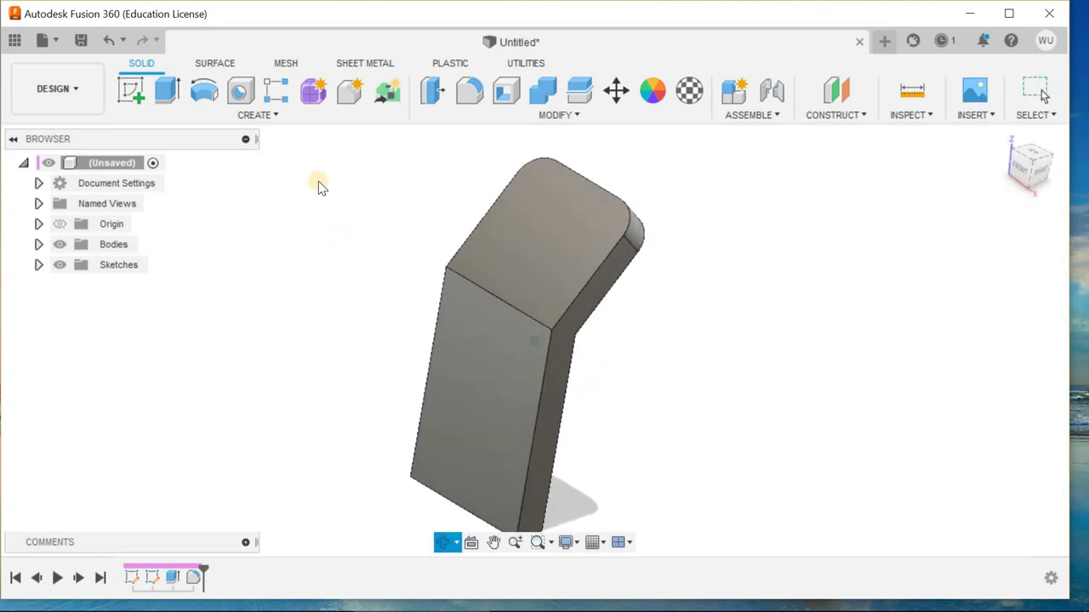
Sketch a circle on the bracket's rounded end face
{"action": "left_click", "coordinate": [136, 90]}
{"action": "left_click", "coordinate": [558, 257]}
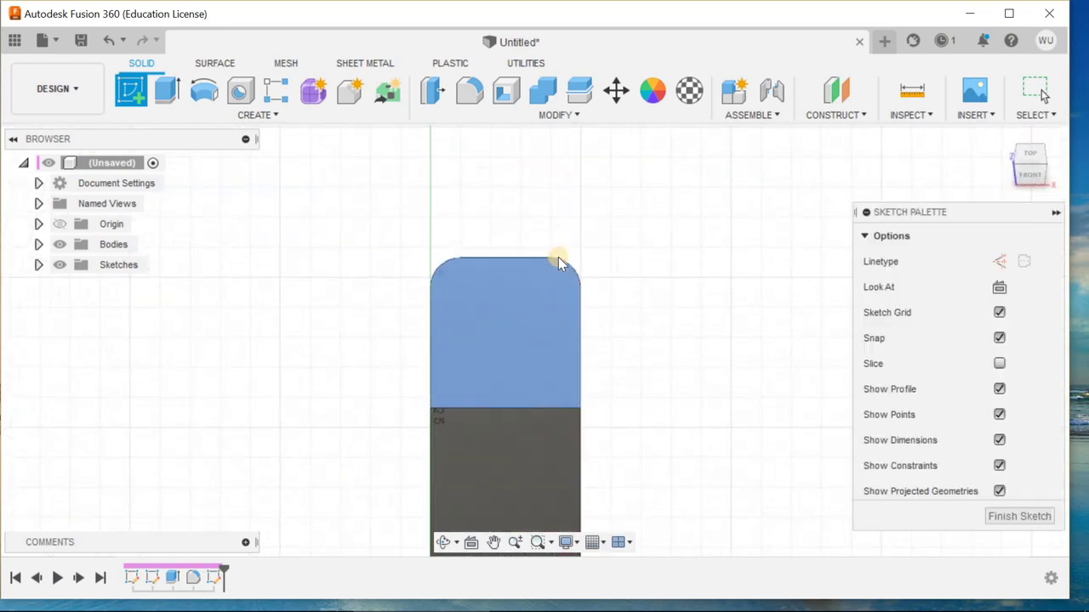
{"action": "left_click", "coordinate": [204, 90]}
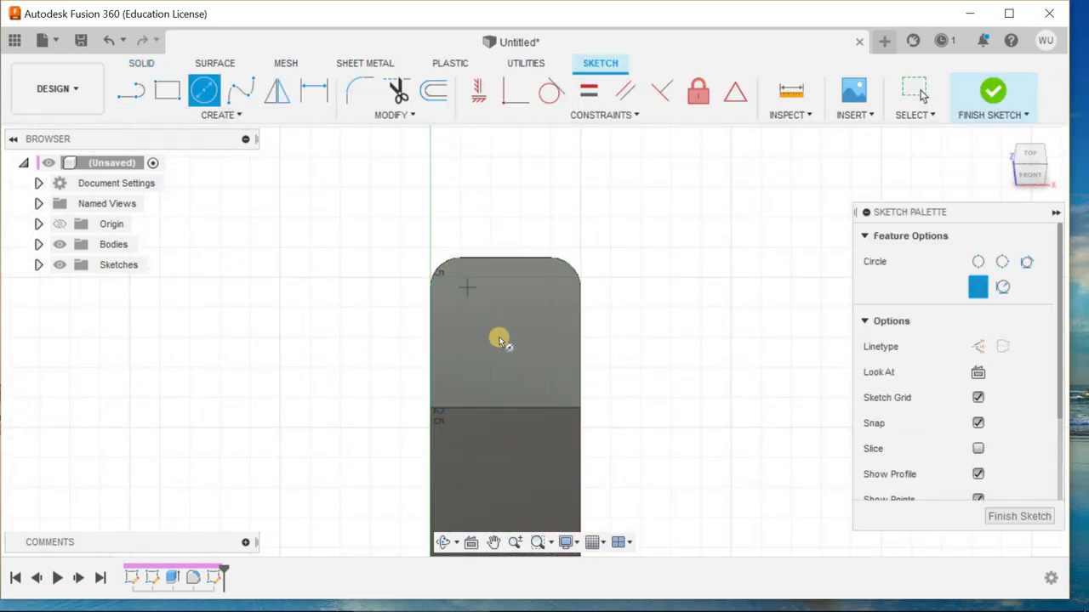
{"action": "left_click", "coordinate": [499, 336]}
{"action": "left_click", "coordinate": [473, 293]}
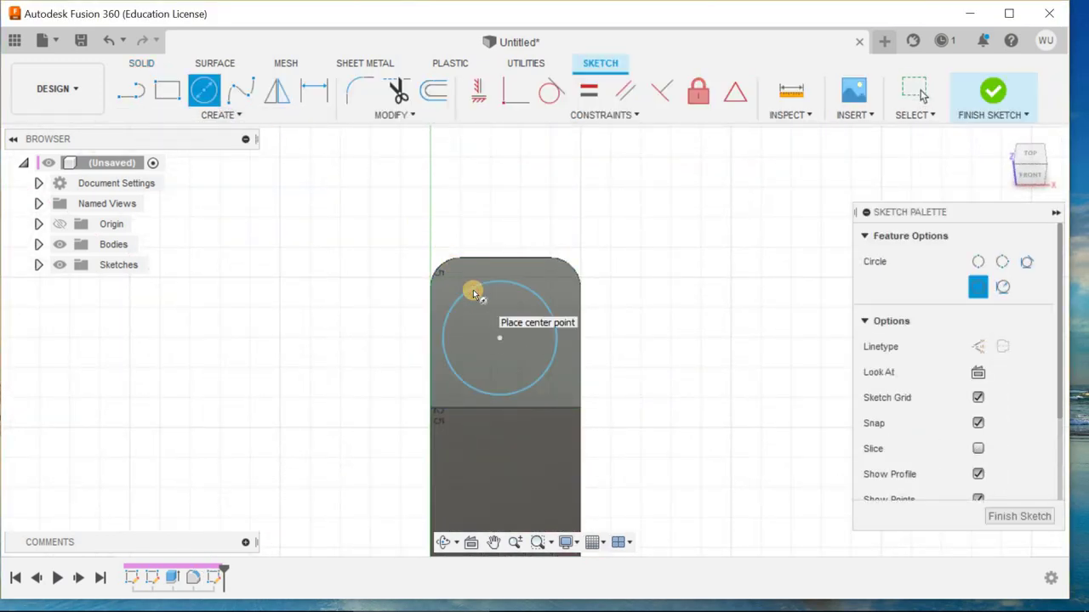
Dimension the circle to a 1.00 in diameter
{"action": "left_click", "coordinate": [314, 90]}
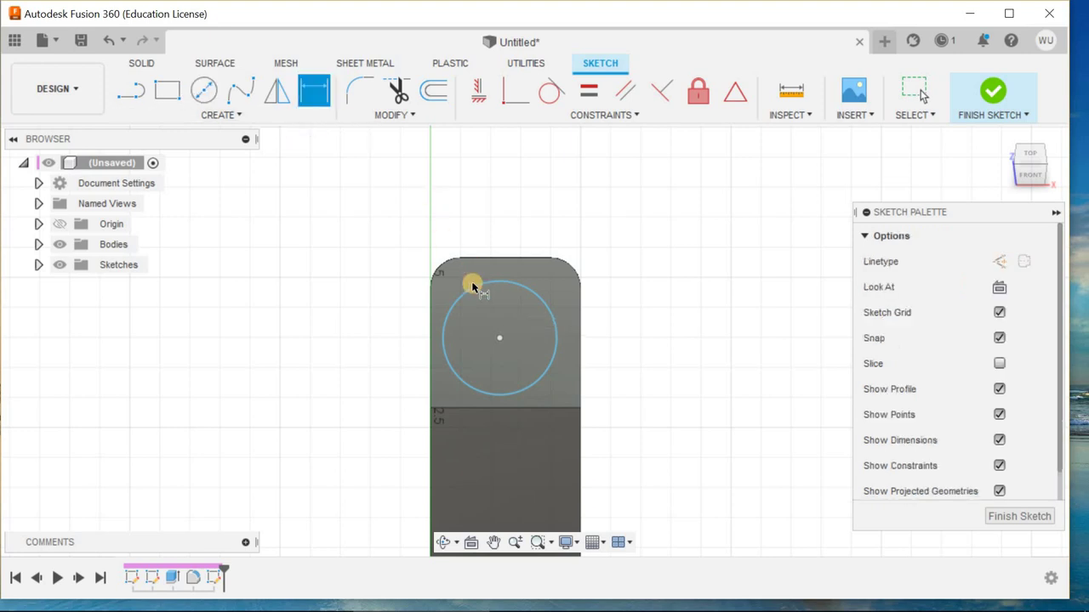
{"action": "left_click", "coordinate": [474, 286]}
{"action": "left_click", "coordinate": [579, 211]}
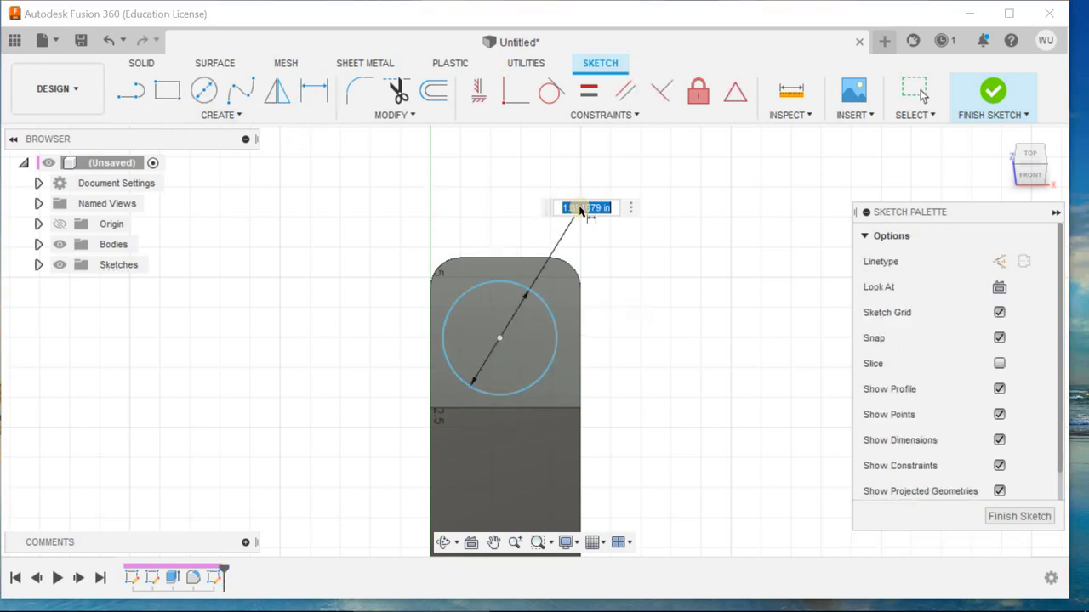
{"action": "type", "text": "1"}
{"action": "key", "text": "Return"}
Place the circle centre 1.25 in below the top edge, dimension it from the right edge, and finish the sketch
{"action": "left_click", "coordinate": [499, 337]}
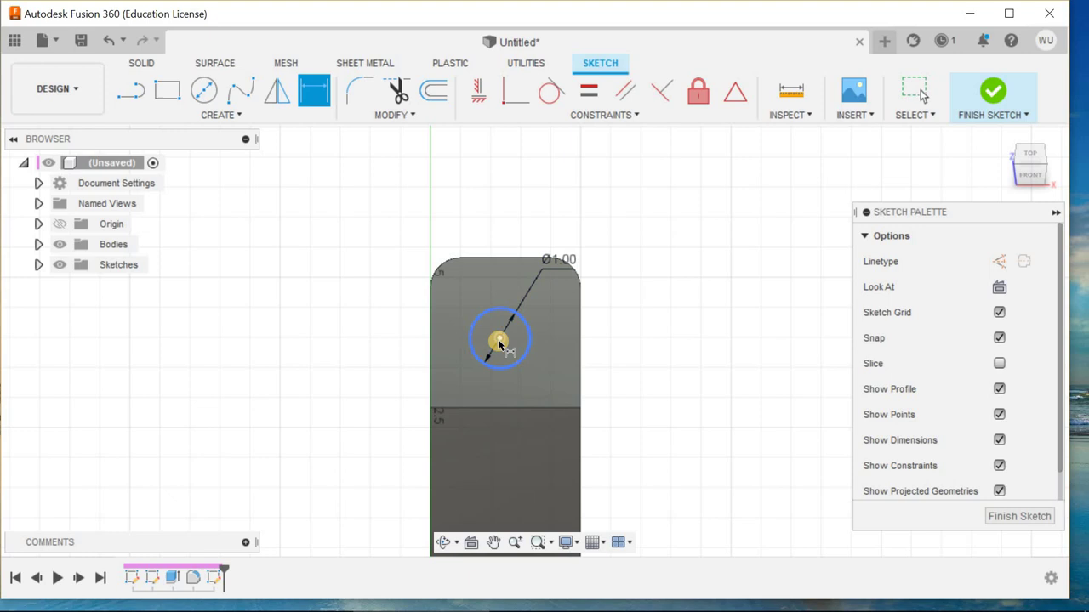
{"action": "left_click", "coordinate": [487, 260]}
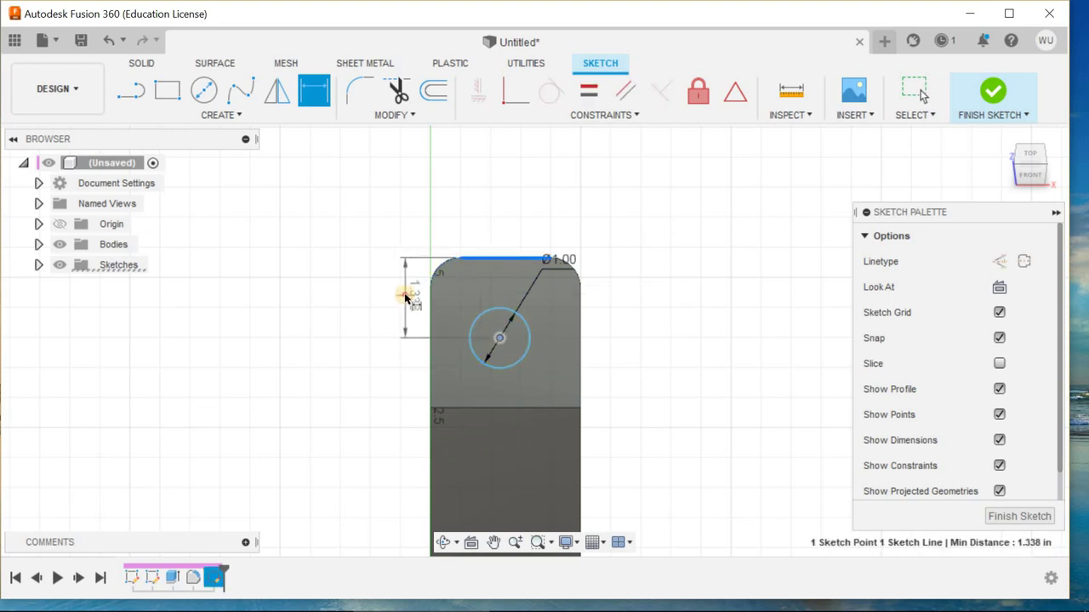
{"action": "left_click", "coordinate": [406, 294]}
{"action": "type", "text": "1.25"}
{"action": "key", "text": "Return"}
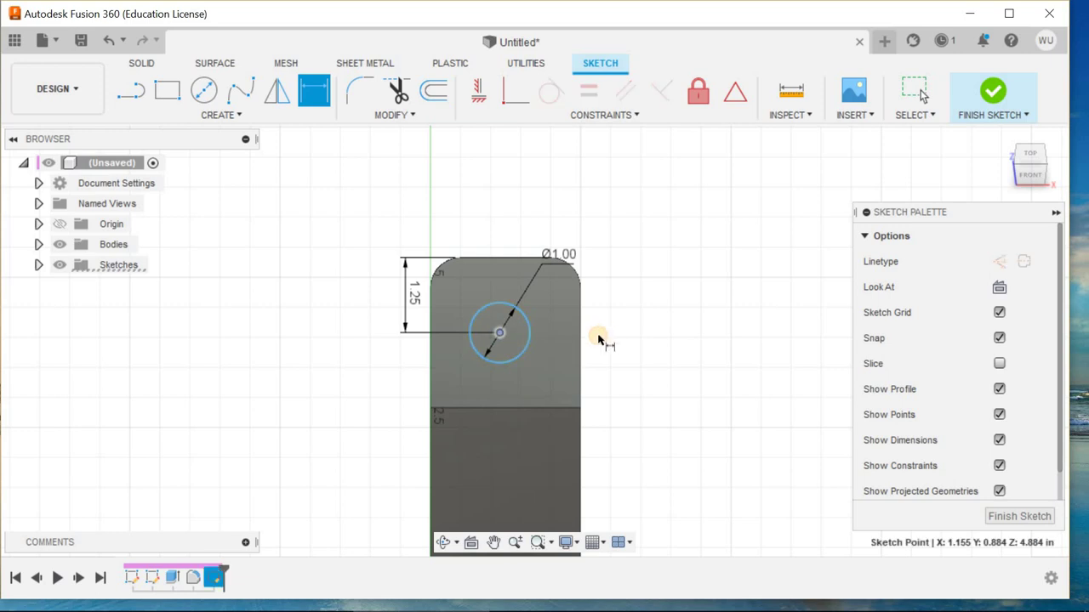
{"action": "left_click", "coordinate": [583, 342]}
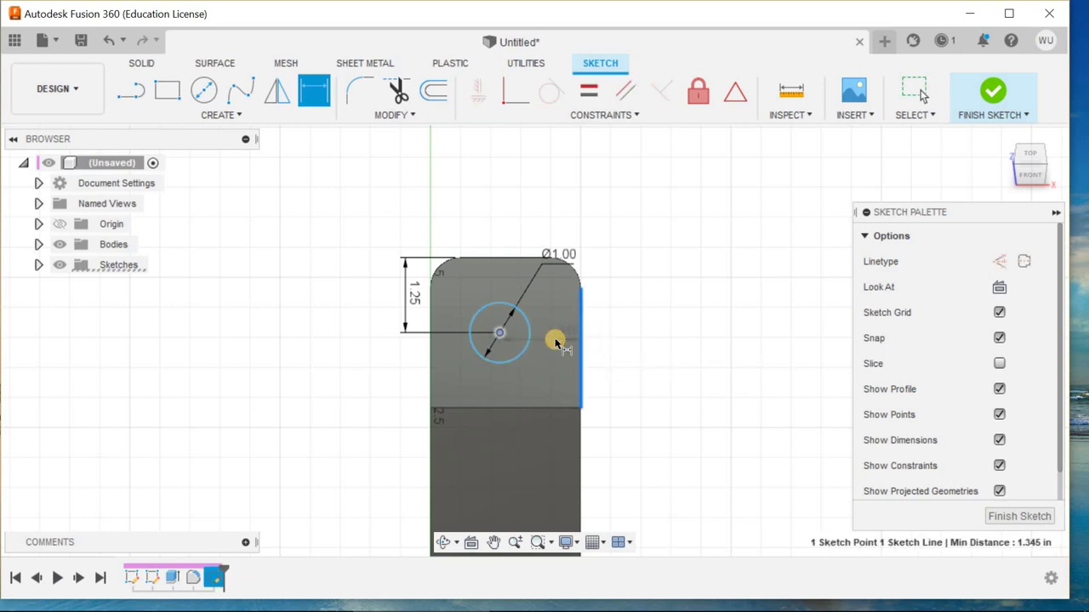
{"action": "left_click", "coordinate": [557, 339]}
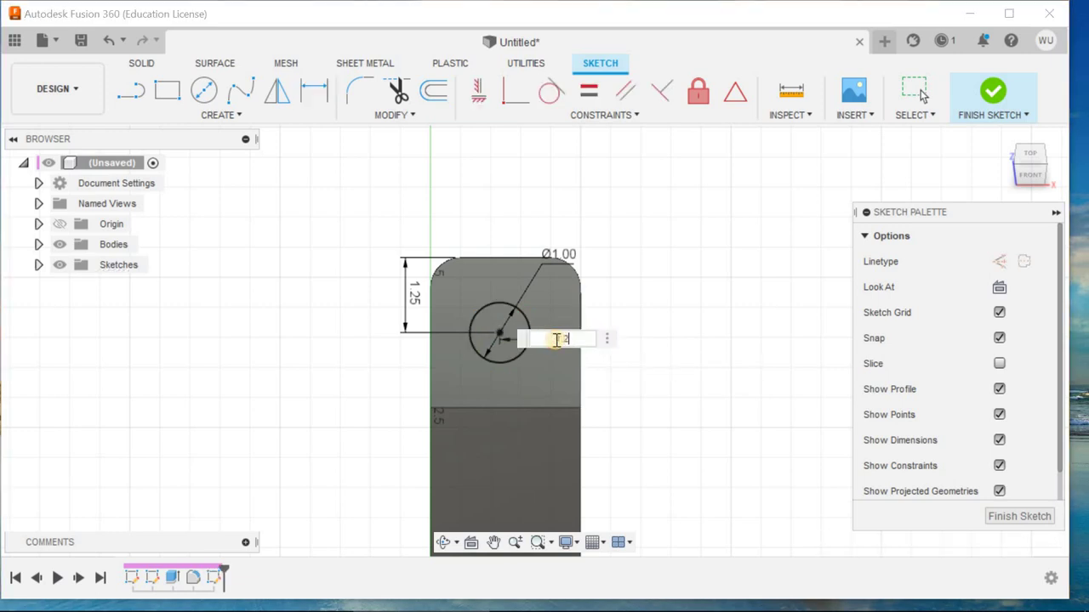
{"action": "key", "text": "Return"}
{"action": "left_click", "coordinate": [1007, 517]}
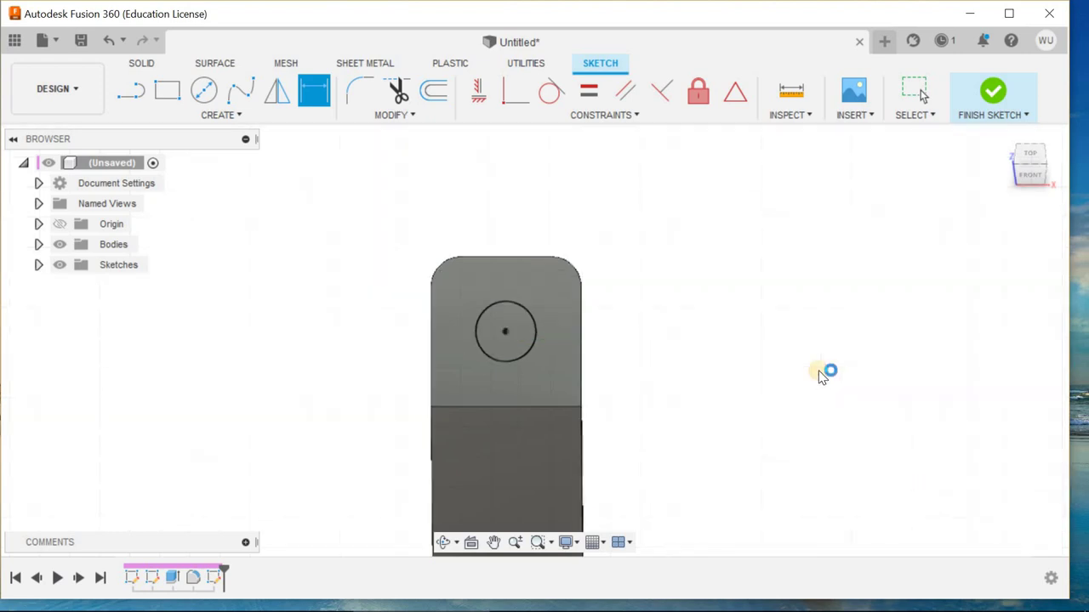
Extrude-cut the circle 2.00 in to punch a 1.00 in hole through the flap
{"action": "left_click", "coordinate": [164, 91]}
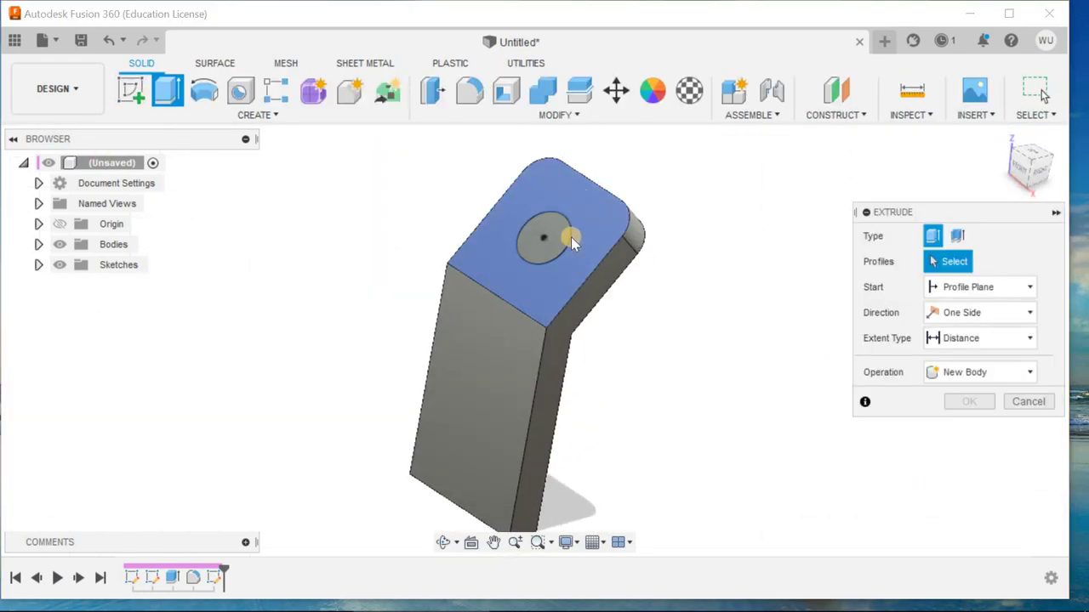
{"action": "left_click", "coordinate": [550, 238]}
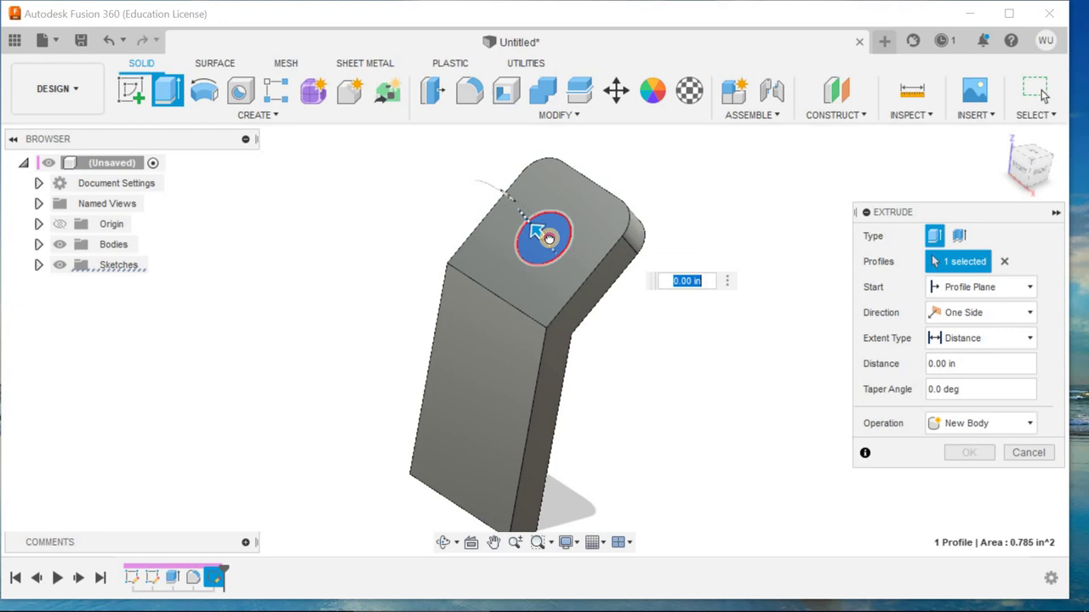
{"action": "left_click_drag", "start_coordinate": [536, 232], "coordinate": [752, 297]}
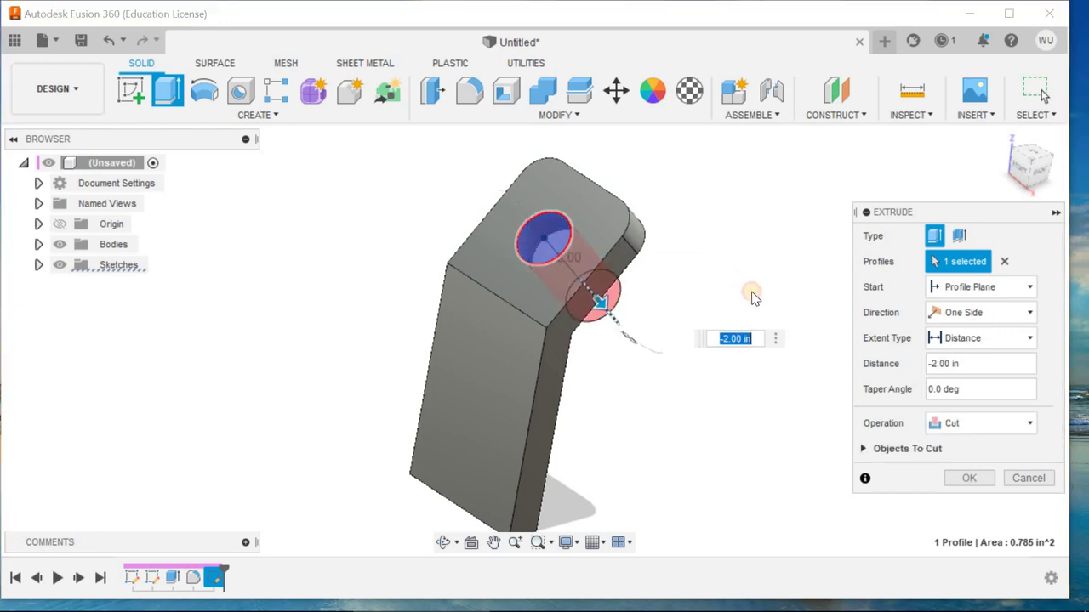
{"action": "left_click", "coordinate": [989, 479]}
Return the model to the home view and begin a new sketch
{"action": "right_click", "coordinate": [766, 283]}
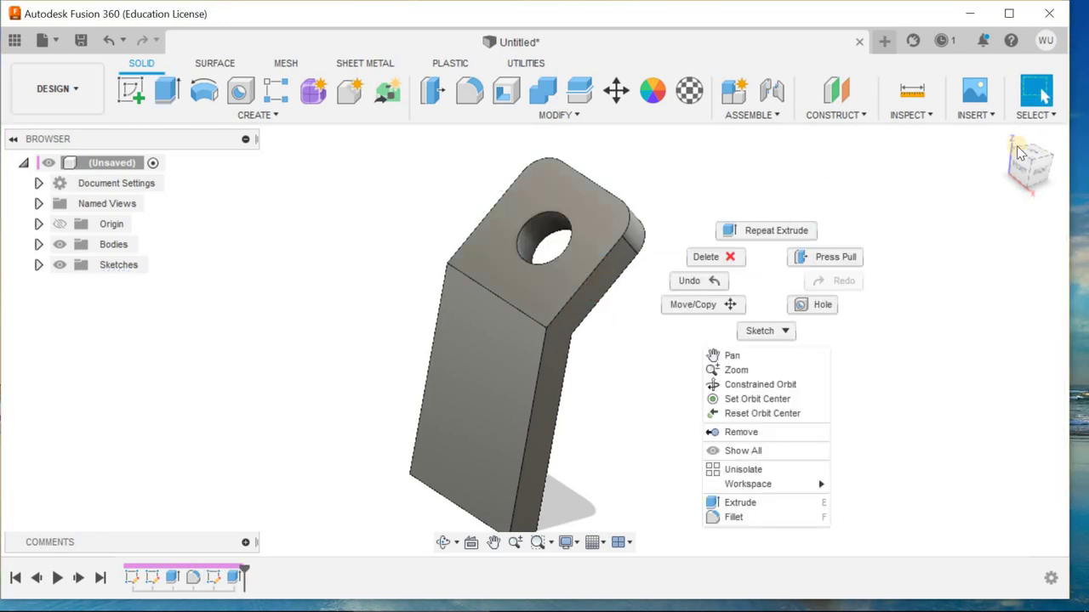
{"action": "left_click", "coordinate": [966, 160]}
{"action": "left_click", "coordinate": [999, 139]}
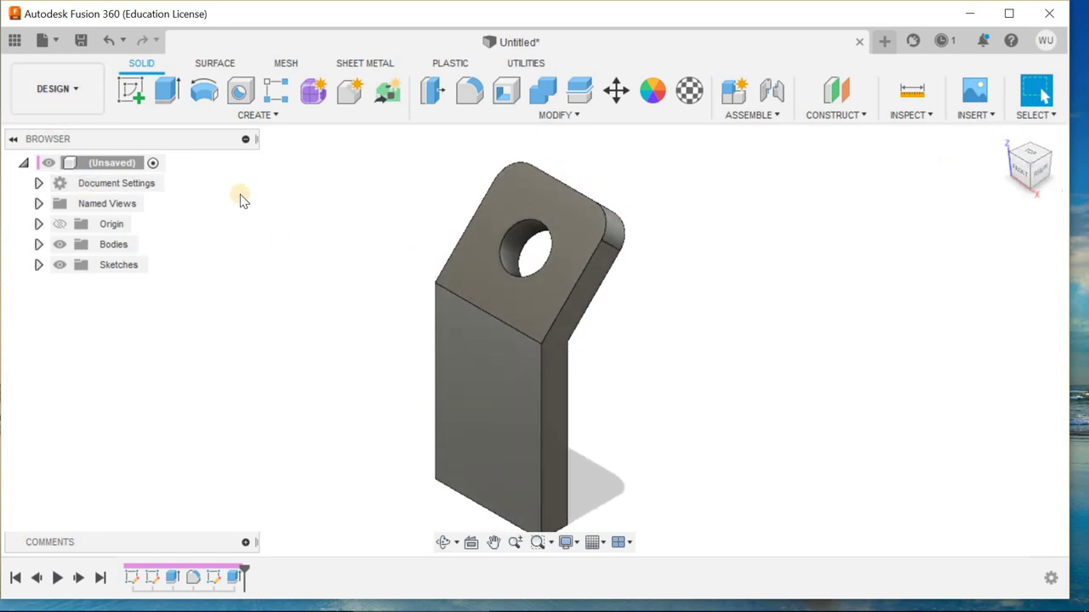
{"action": "left_click", "coordinate": [131, 90]}
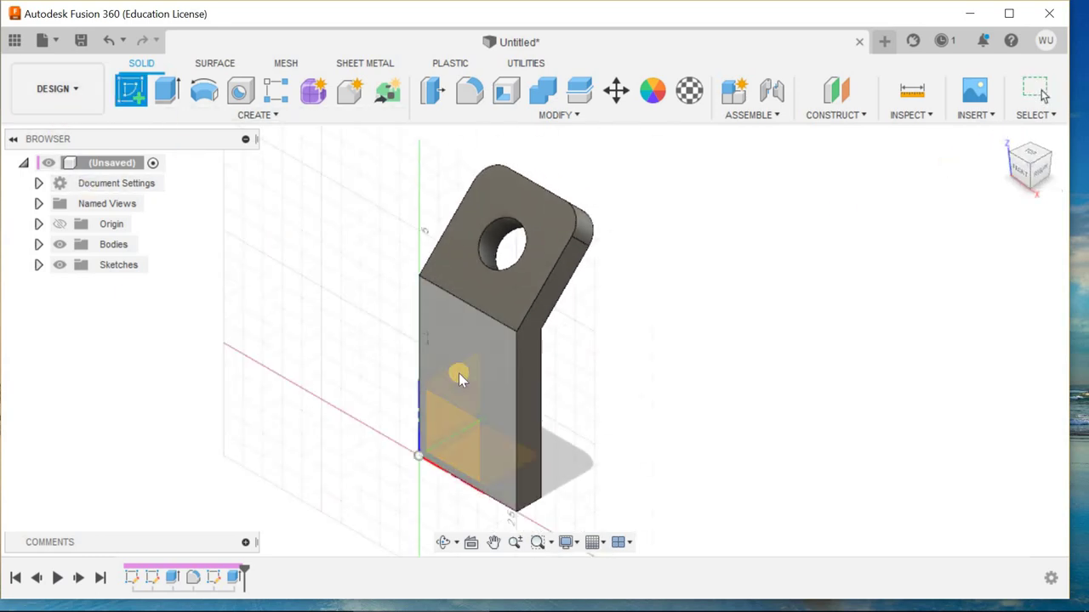
Draw a 2-point rectangle on the bracket's front face
{"action": "left_click", "coordinate": [458, 372]}
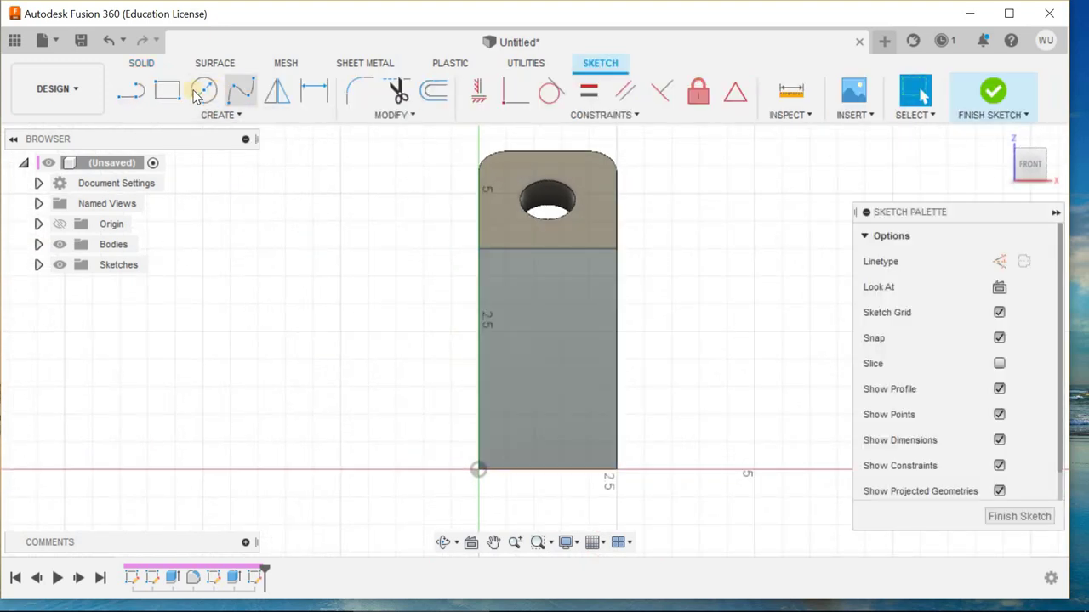
{"action": "left_click", "coordinate": [168, 90]}
{"action": "left_click", "coordinate": [506, 303]}
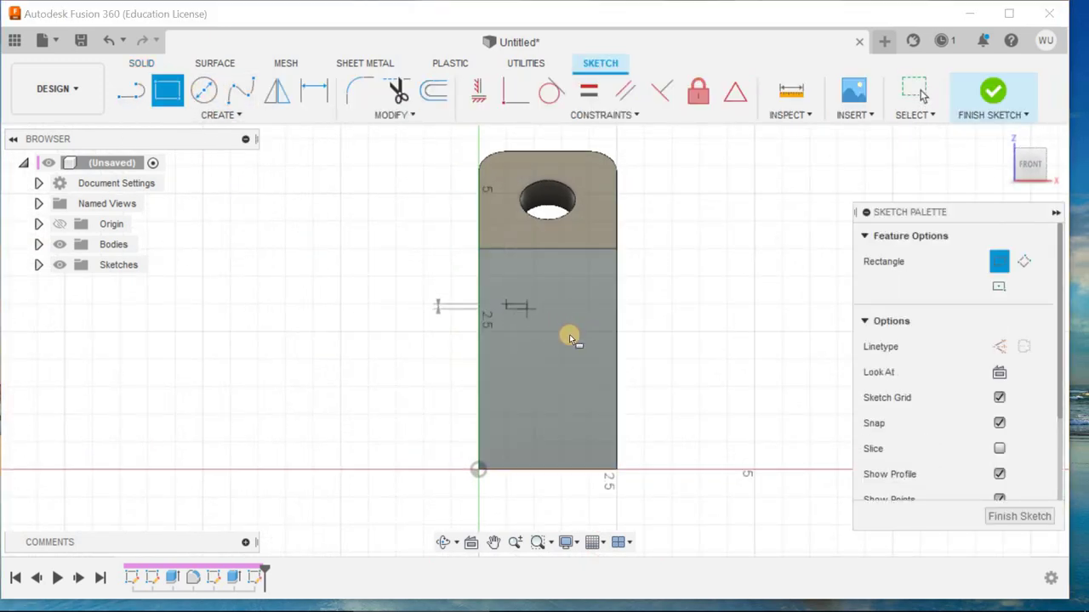
{"action": "left_click", "coordinate": [588, 442]}
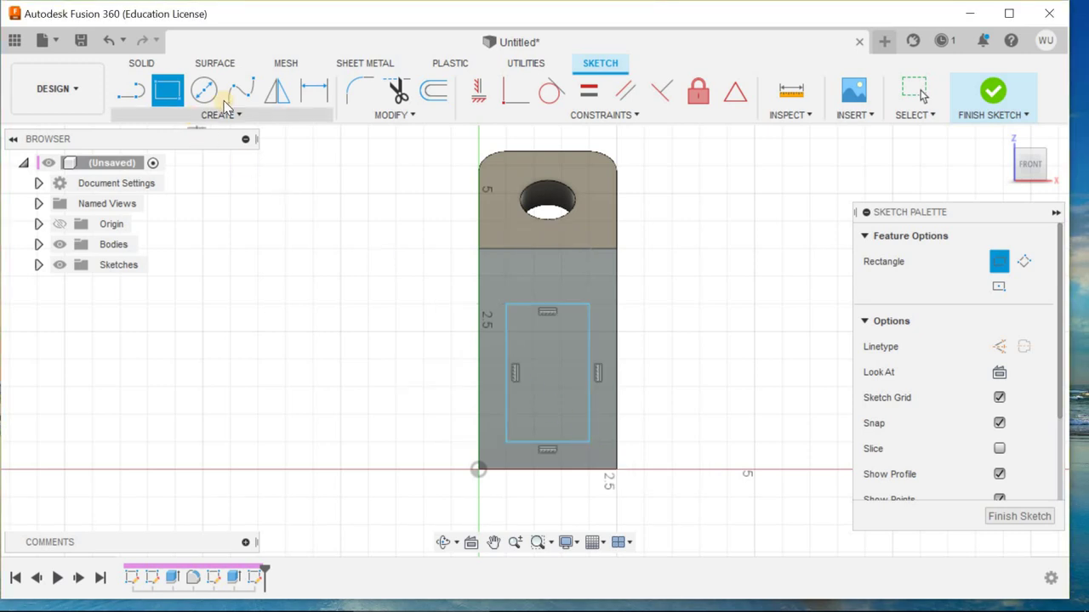
Inset the rectangle 0.625 in from both the left and right bracket edges
{"action": "left_click", "coordinate": [315, 96]}
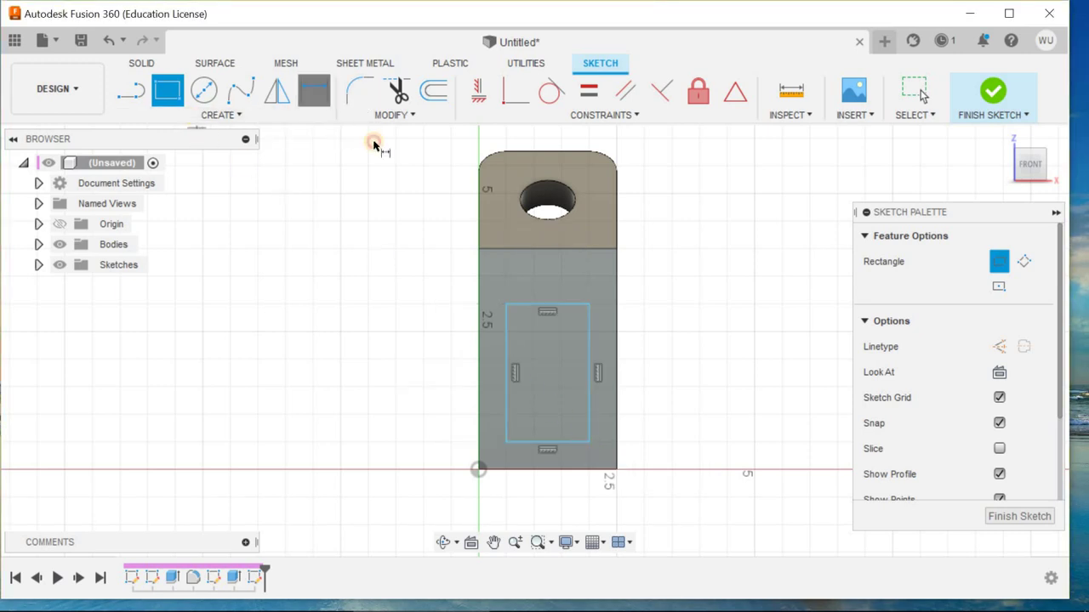
{"action": "left_click", "coordinate": [490, 390]}
{"action": "left_click", "coordinate": [481, 388]}
{"action": "left_click", "coordinate": [487, 392]}
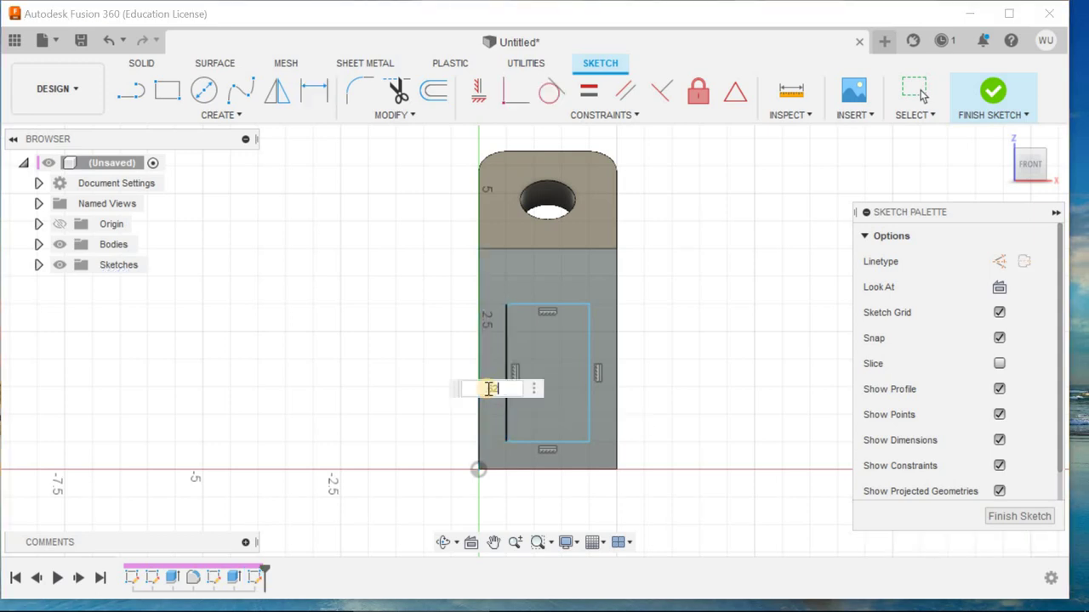
{"action": "type", "text": ".625"}
{"action": "key", "text": "Return"}
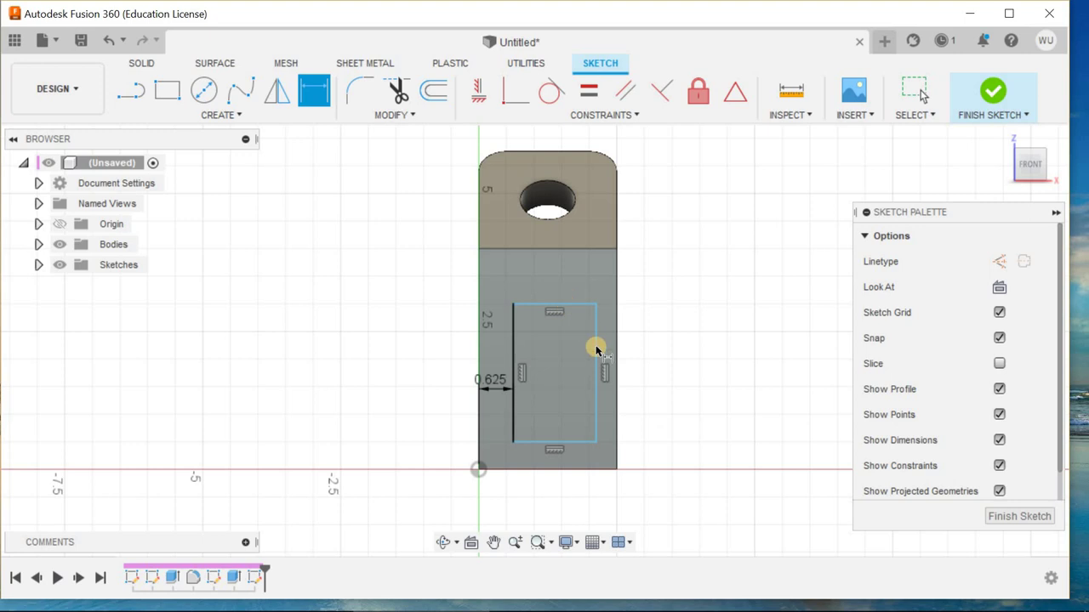
{"action": "left_click", "coordinate": [596, 349]}
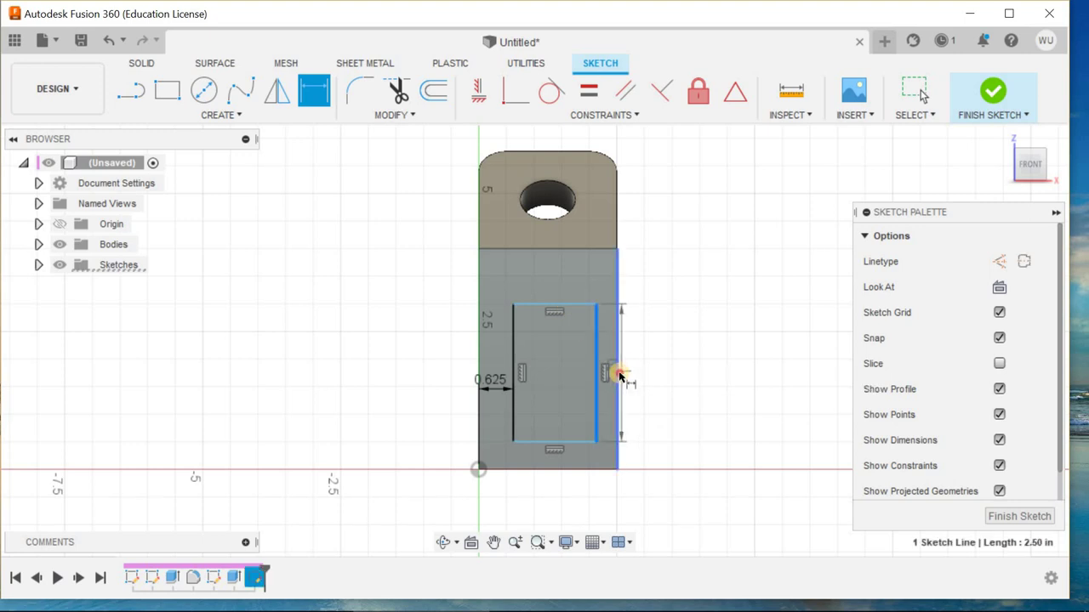
{"action": "left_click", "coordinate": [618, 377]}
{"action": "left_click", "coordinate": [611, 356]}
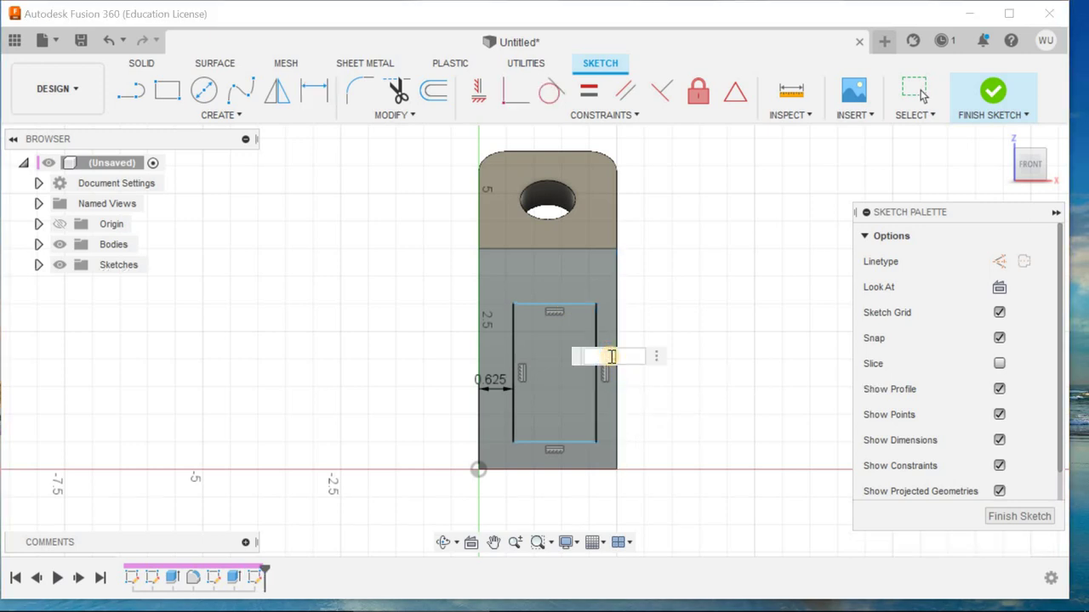
{"action": "type", "text": ".625"}
{"action": "key", "text": "Return"}
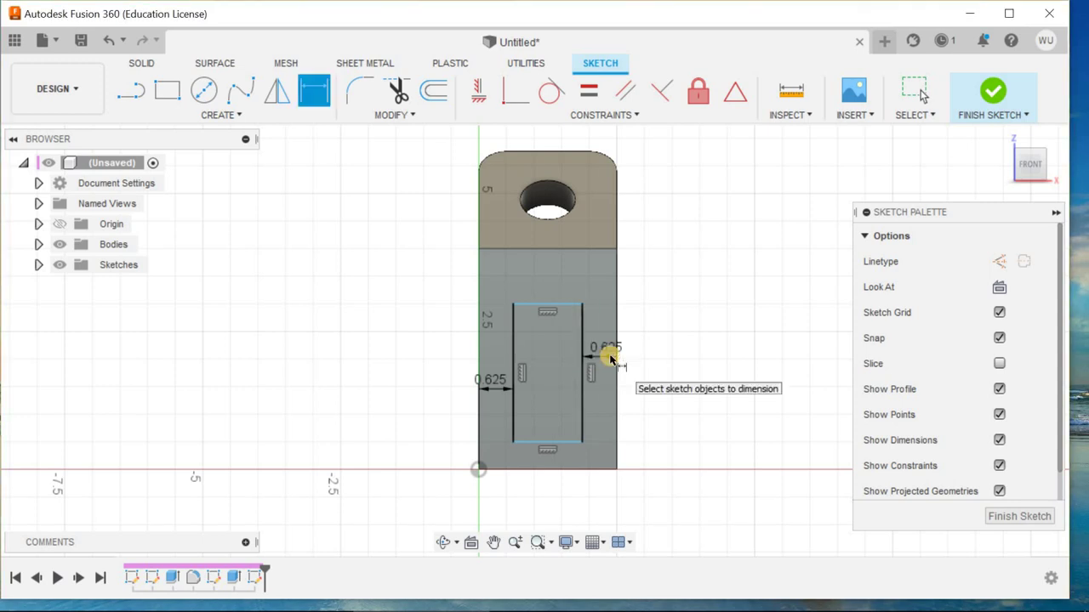
Dimension the rectangle's top 3.00 in above the bracket's bottom edge
{"action": "left_click", "coordinate": [542, 470]}
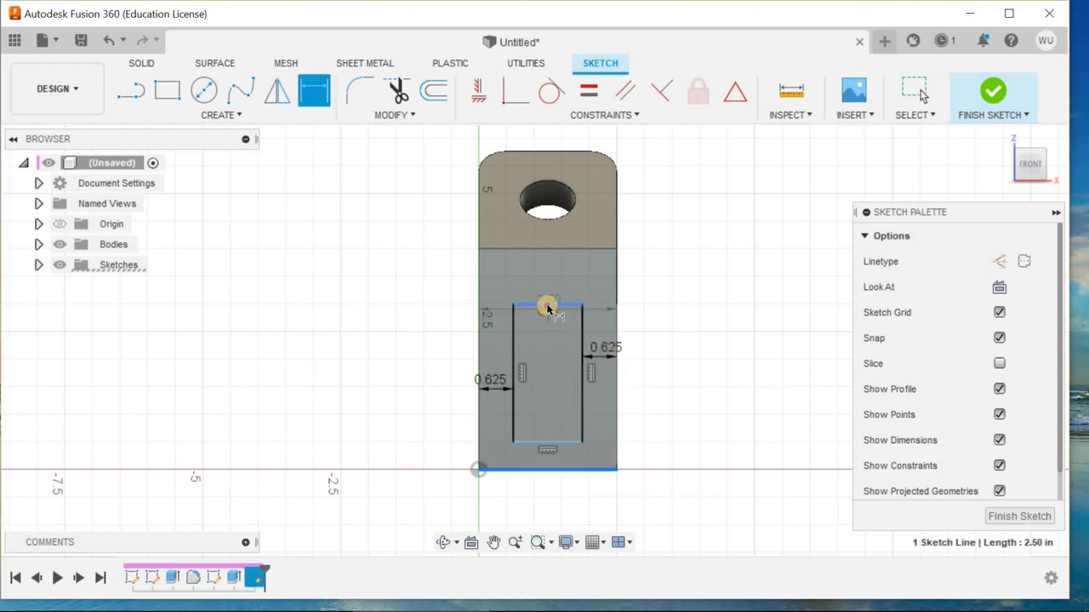
{"action": "left_click", "coordinate": [547, 306]}
{"action": "left_click", "coordinate": [420, 377]}
{"action": "key", "text": "Return"}
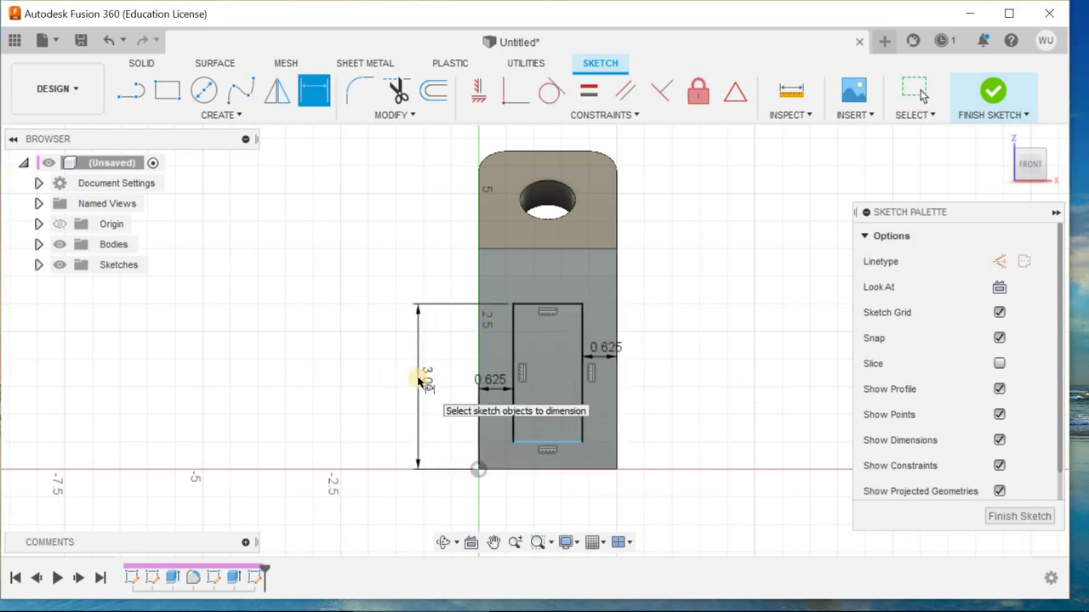
{"action": "left_click", "coordinate": [542, 455]}
{"action": "left_click", "coordinate": [544, 471]}
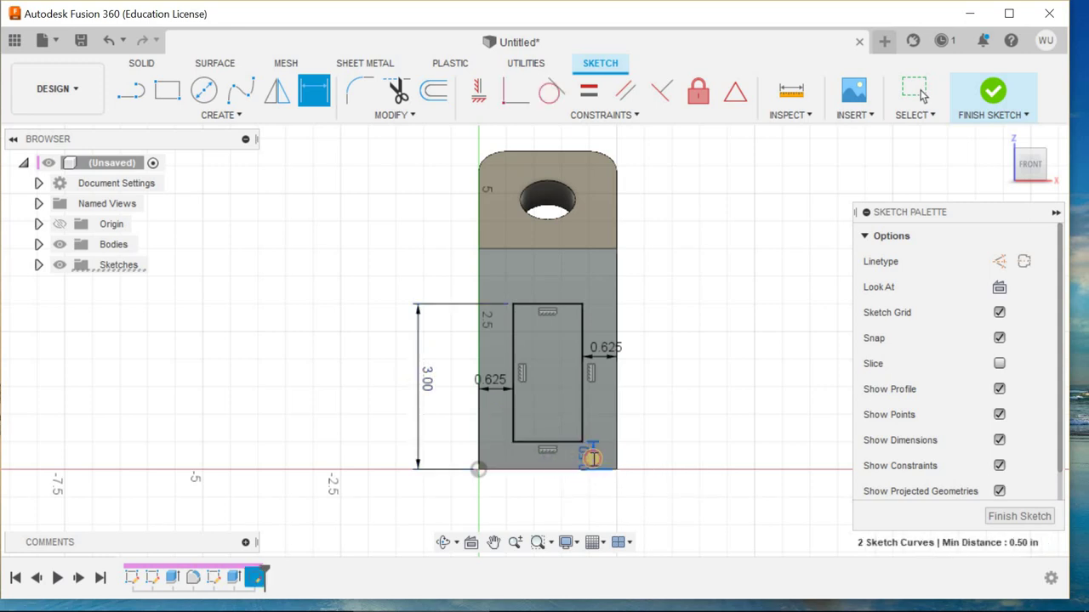
Dimension the rectangle's bottom edge 1.00 in up from the reference
{"action": "left_click", "coordinate": [593, 458]}
{"action": "type", "text": "1"}
{"action": "key", "text": "Return"}
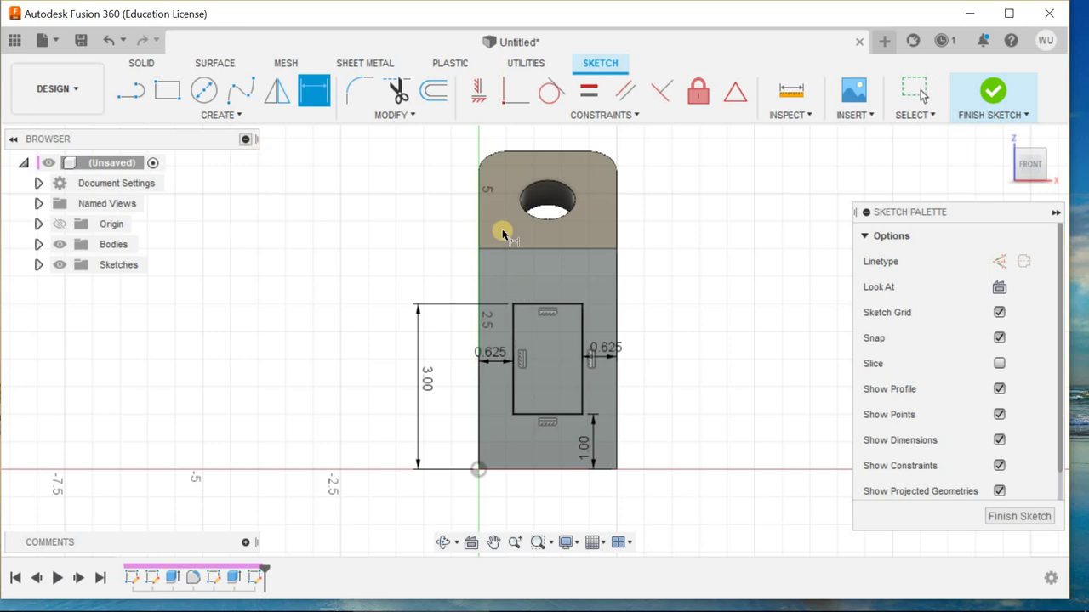
Draw circles on all four rectangle corners, the top two at 0.50 in diameter
{"action": "key", "text": "c"}
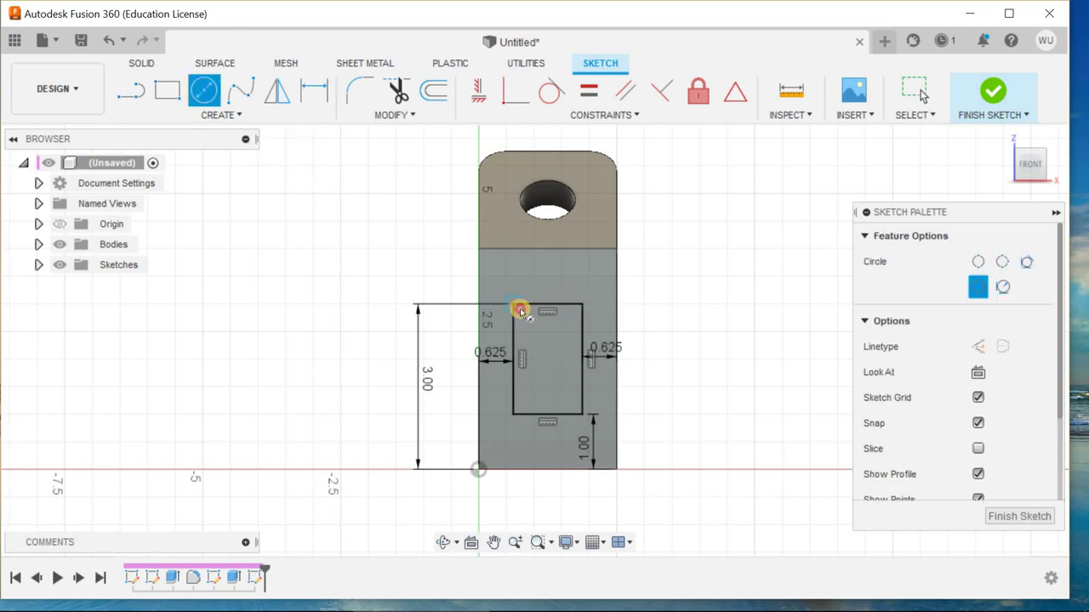
{"action": "left_click", "coordinate": [519, 309]}
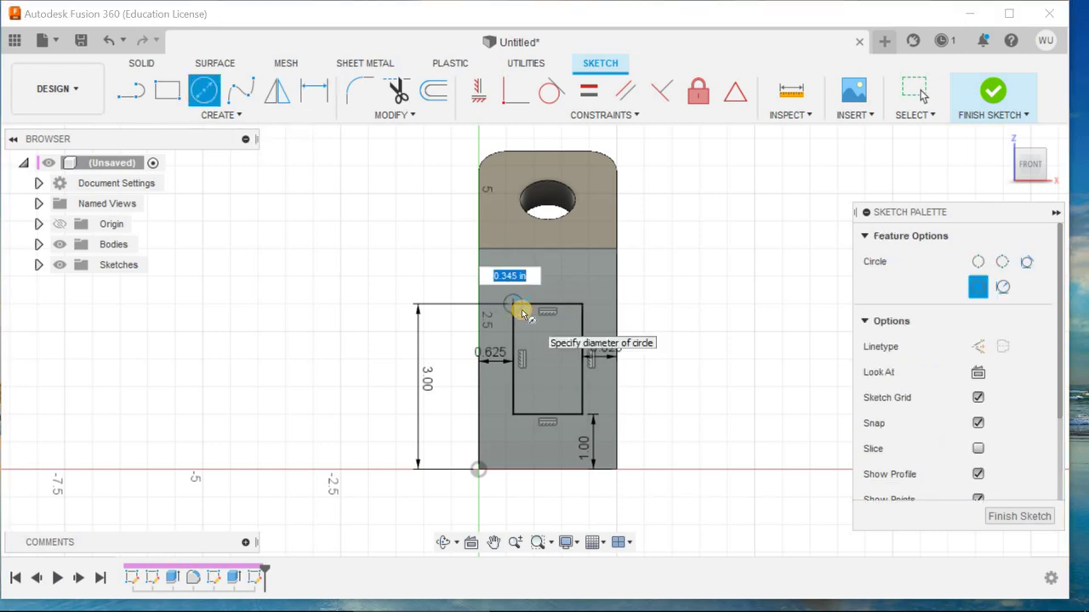
{"action": "key", "text": "Return"}
{"action": "key", "text": "Escape"}
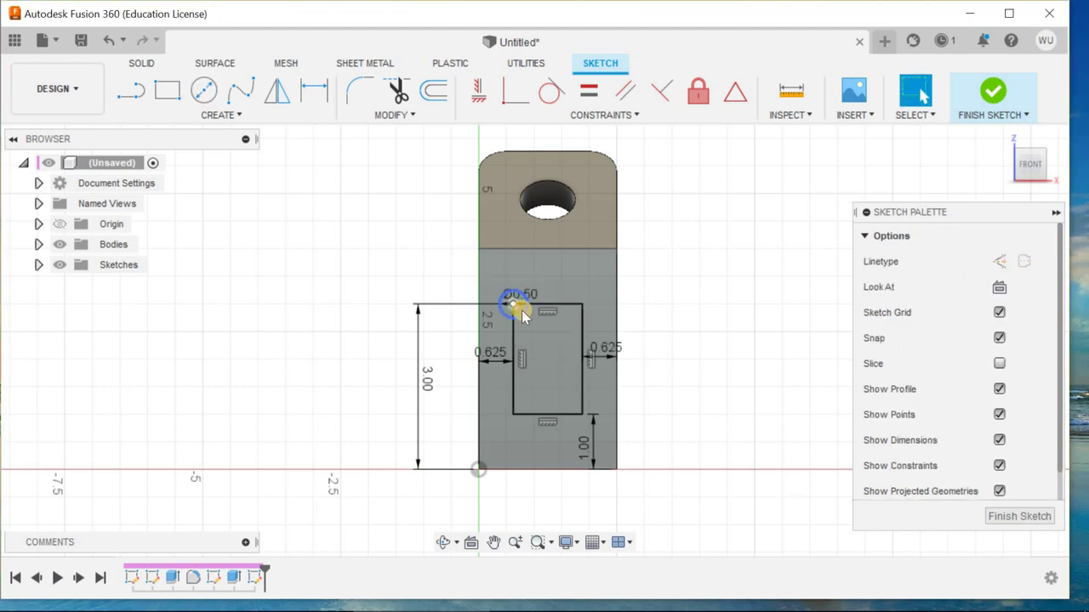
{"action": "left_click", "coordinate": [204, 90]}
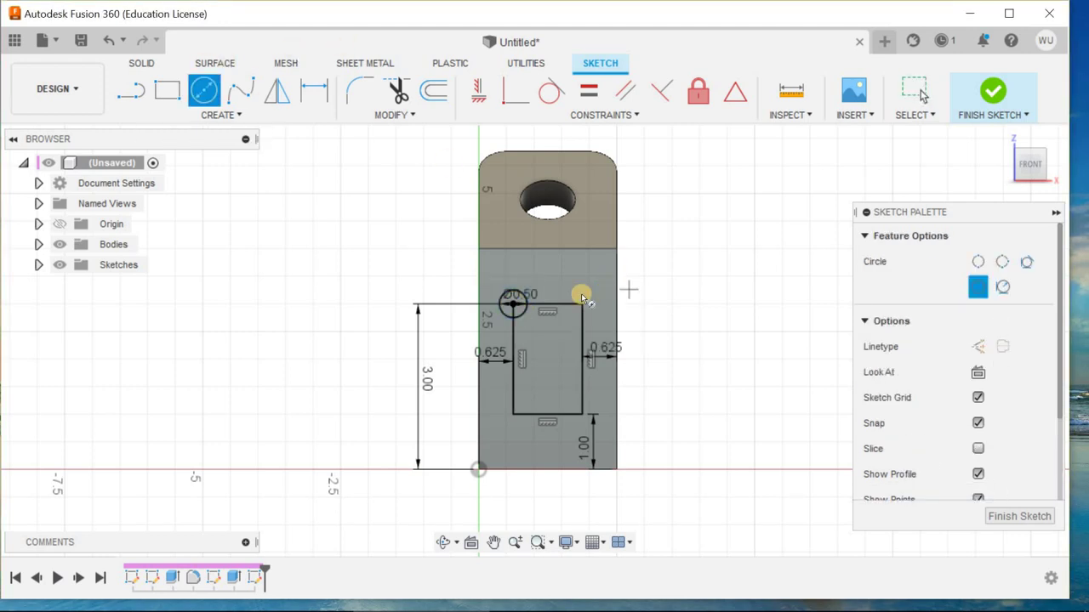
{"action": "left_click", "coordinate": [584, 303]}
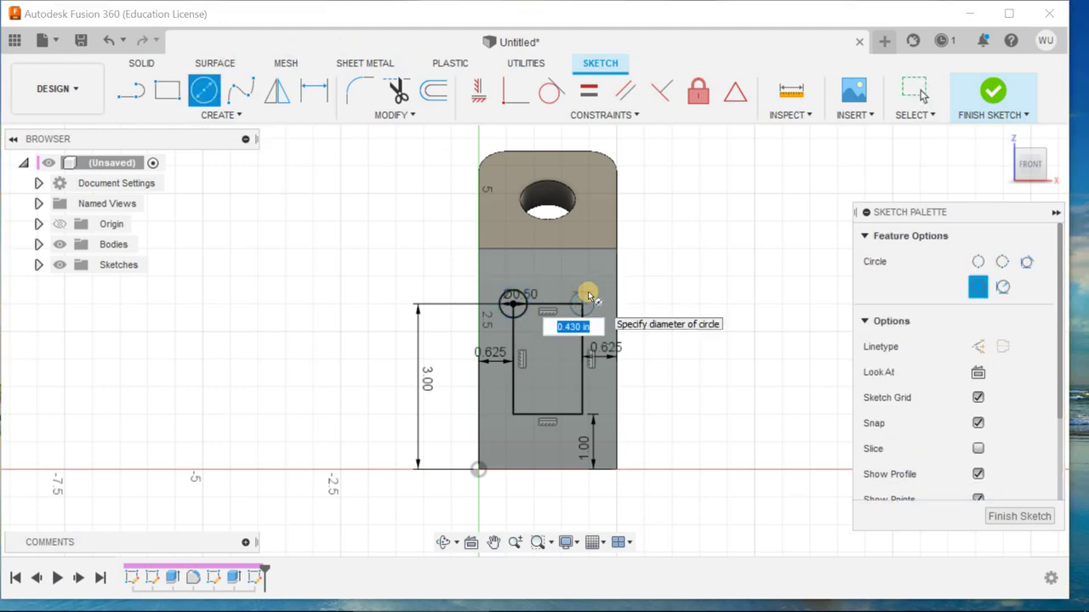
{"action": "type", "text": ".5"}
{"action": "key", "text": "Return"}
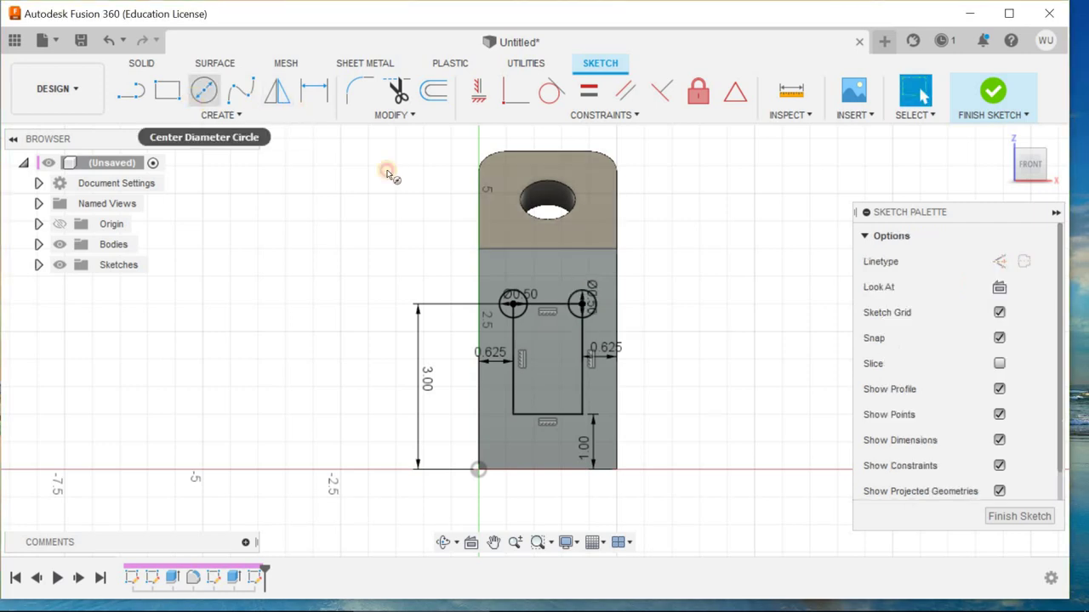
{"action": "left_click", "coordinate": [512, 414]}
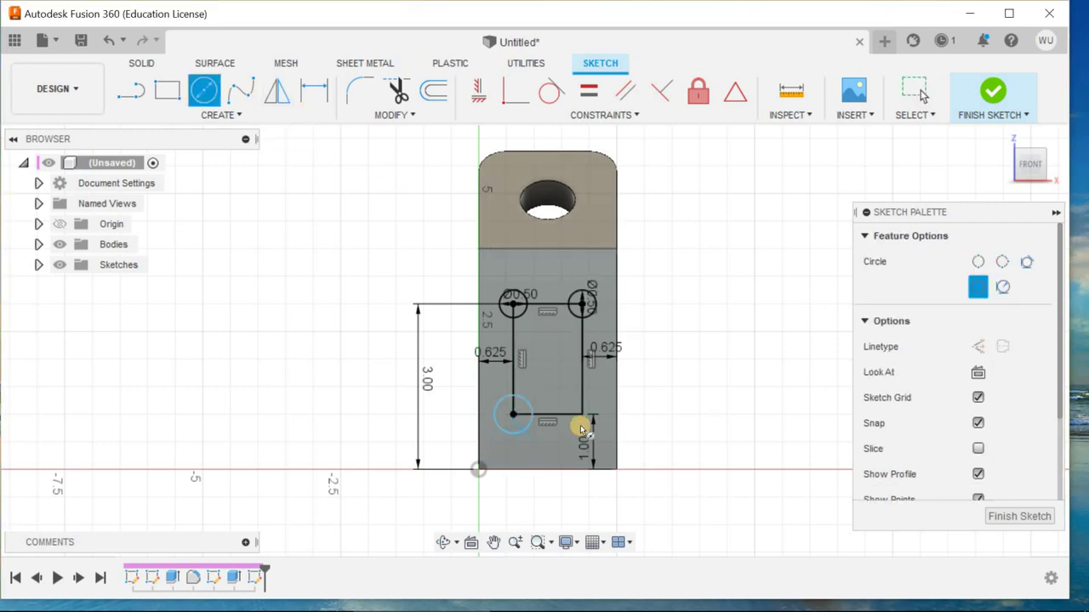
{"action": "left_click", "coordinate": [599, 436]}
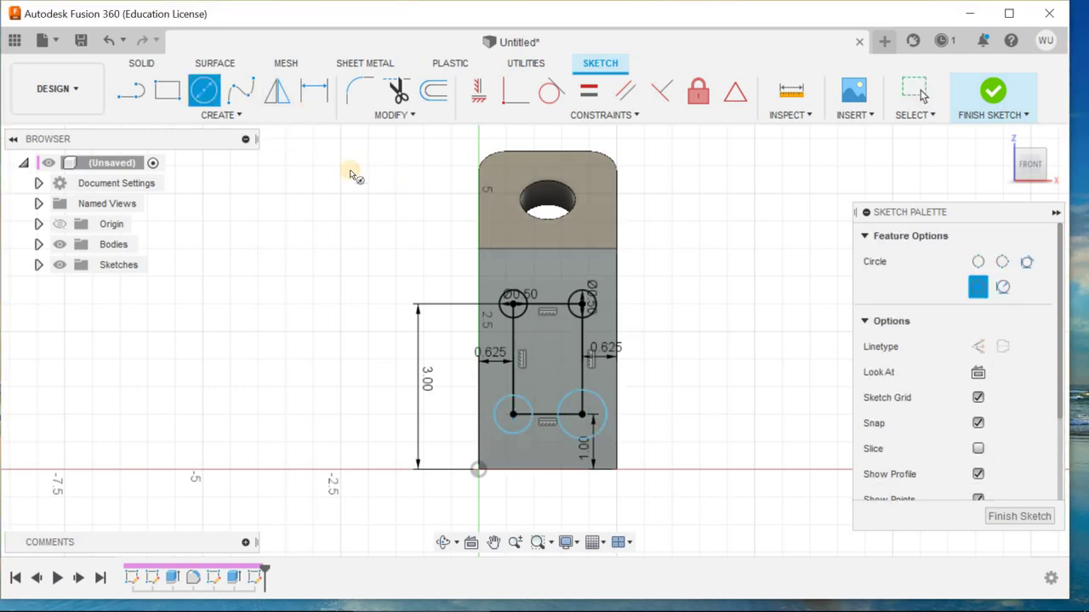
Set the bottom-left circle's diameter to 0.50 in
{"action": "left_click", "coordinate": [314, 89]}
{"action": "left_click", "coordinate": [476, 409]}
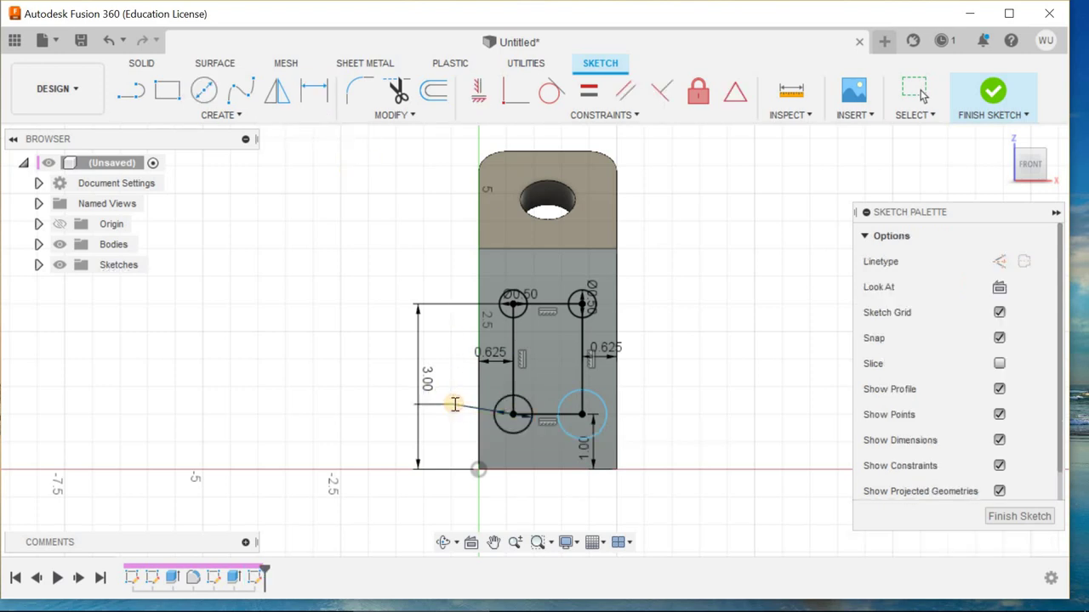
{"action": "left_click", "coordinate": [455, 404]}
{"action": "type", "text": ".5"}
{"action": "key", "text": "Return"}
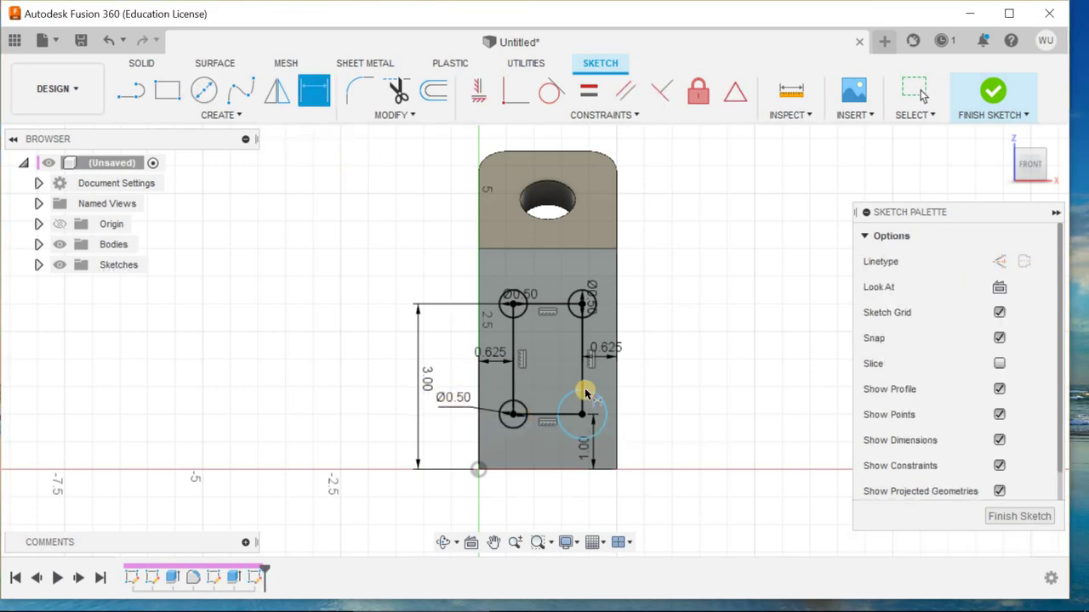
{"action": "left_click", "coordinate": [585, 391]}
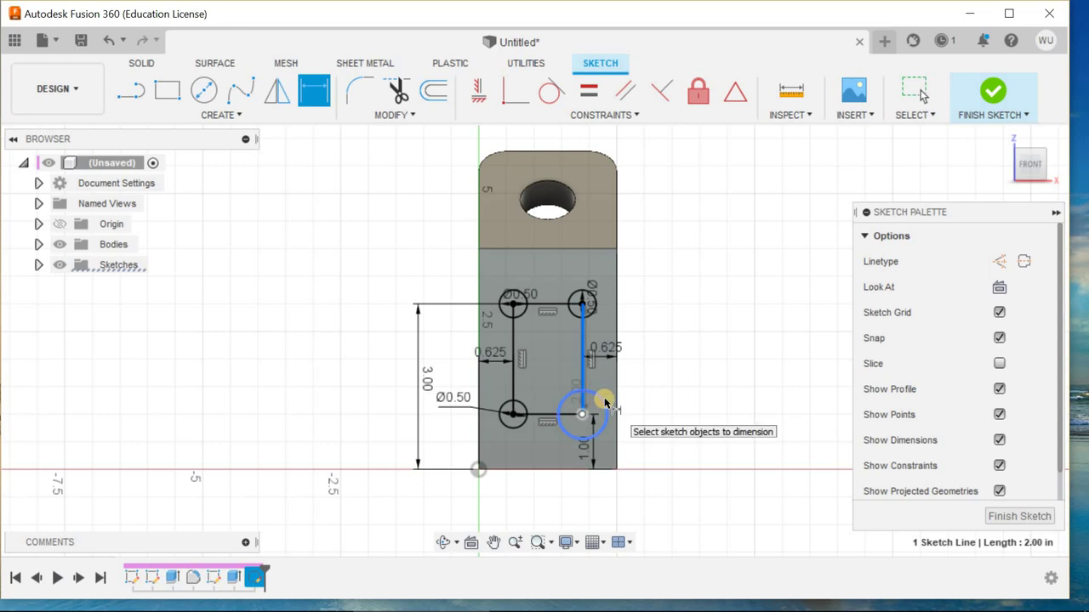
{"action": "key", "text": "Escape"}
Try dimensioning the lower-right circle at 0.5 in
{"action": "left_click", "coordinate": [314, 89]}
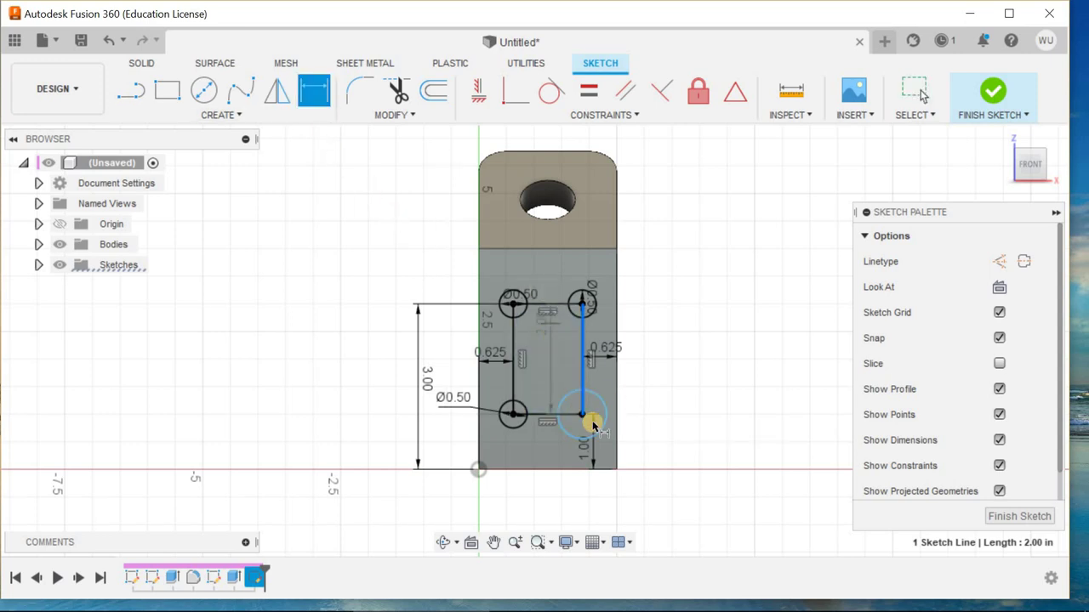
{"action": "key", "text": "Escape"}
{"action": "left_click", "coordinate": [314, 89]}
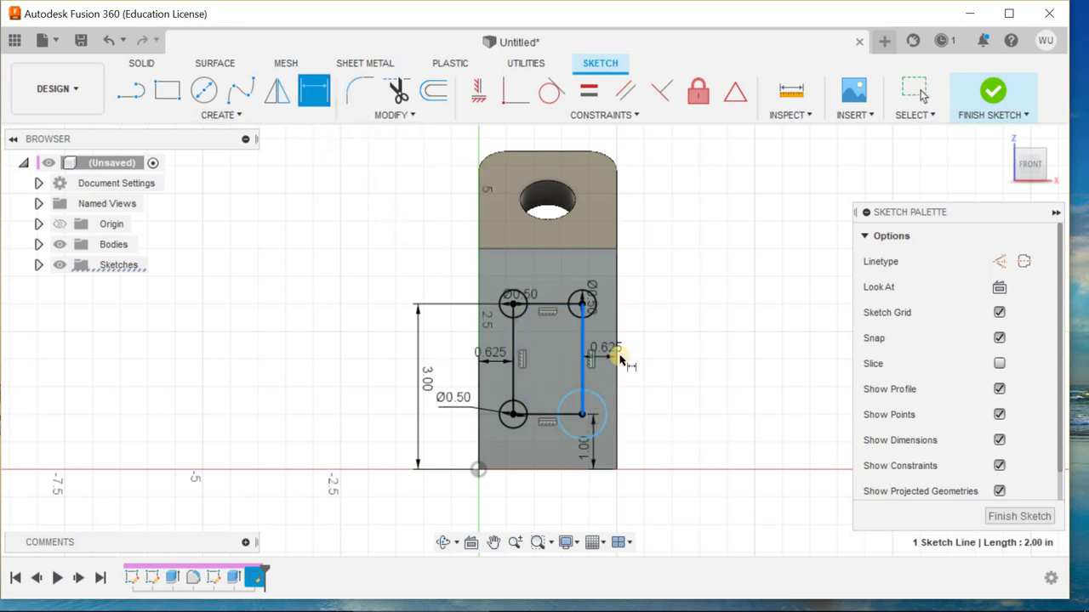
{"action": "left_click", "coordinate": [602, 404]}
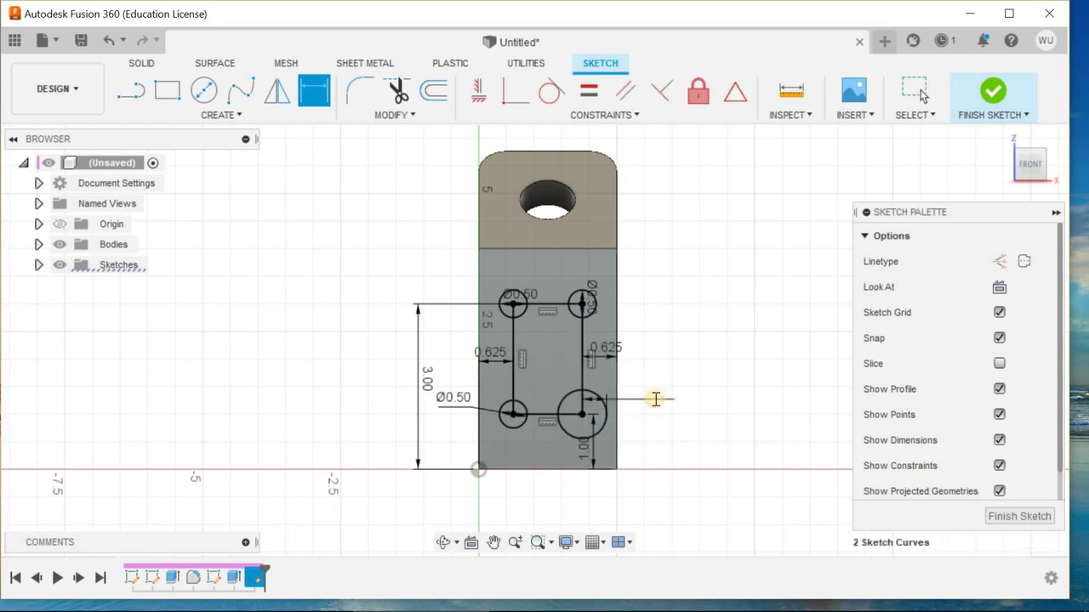
{"action": "left_click", "coordinate": [656, 397]}
{"action": "type", "text": "0.5"}
{"action": "key", "text": "Return"}
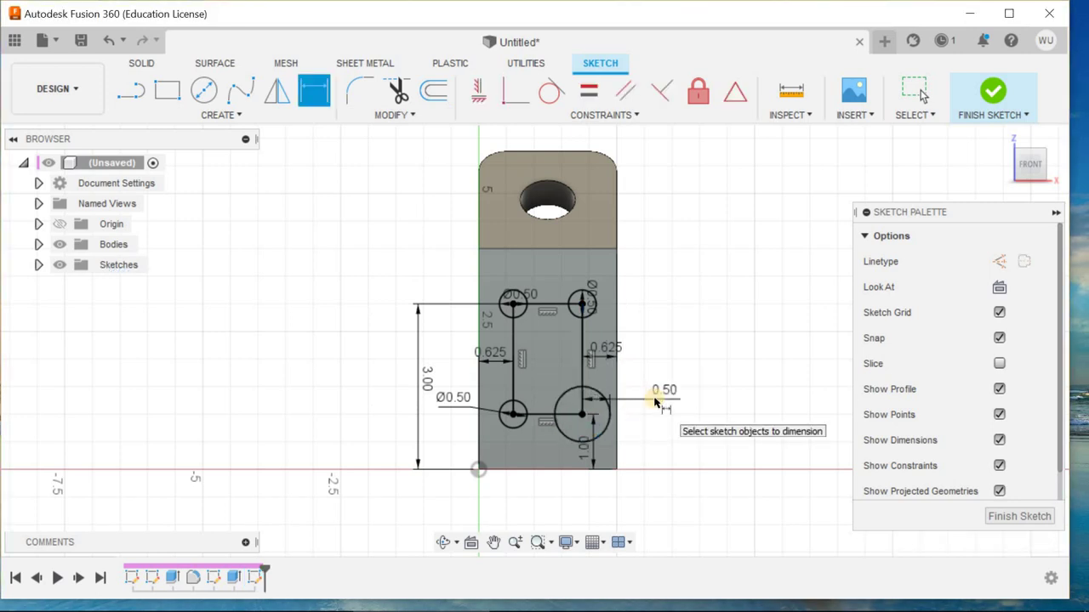
{"action": "key", "text": "Escape"}
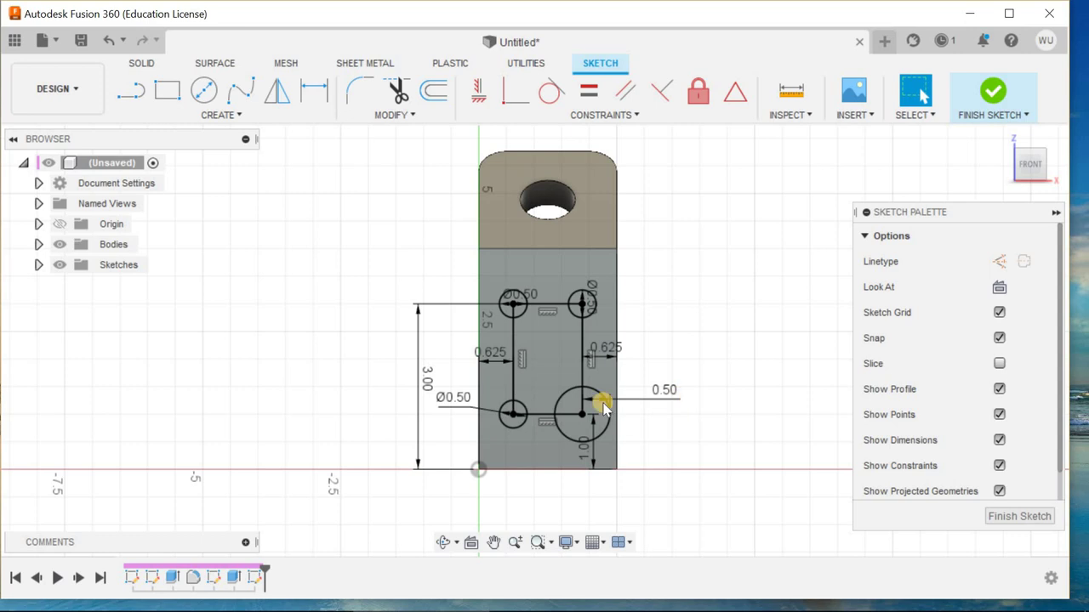
Decline the driven dimension and set the lower-right circle's diameter to 0.50 in
{"action": "left_click", "coordinate": [314, 90]}
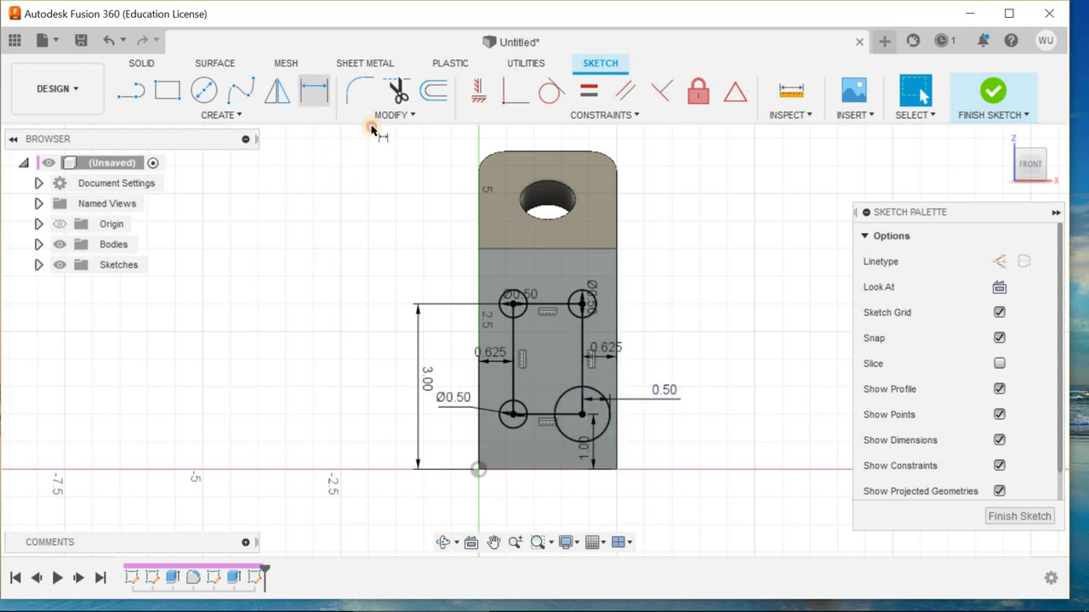
{"action": "left_click", "coordinate": [590, 437]}
{"action": "left_click", "coordinate": [658, 430]}
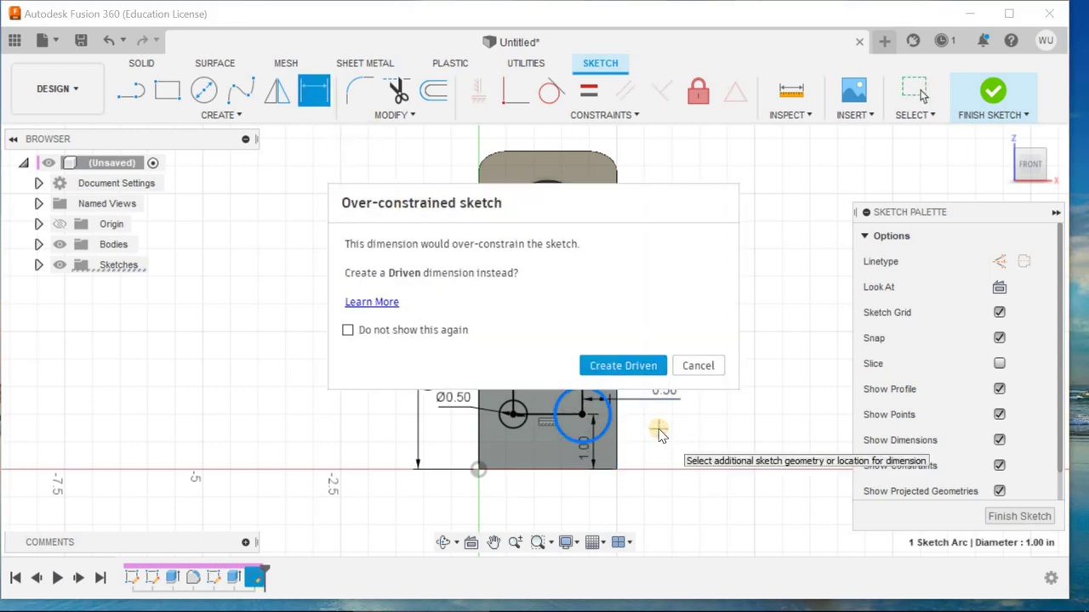
{"action": "left_click", "coordinate": [696, 366]}
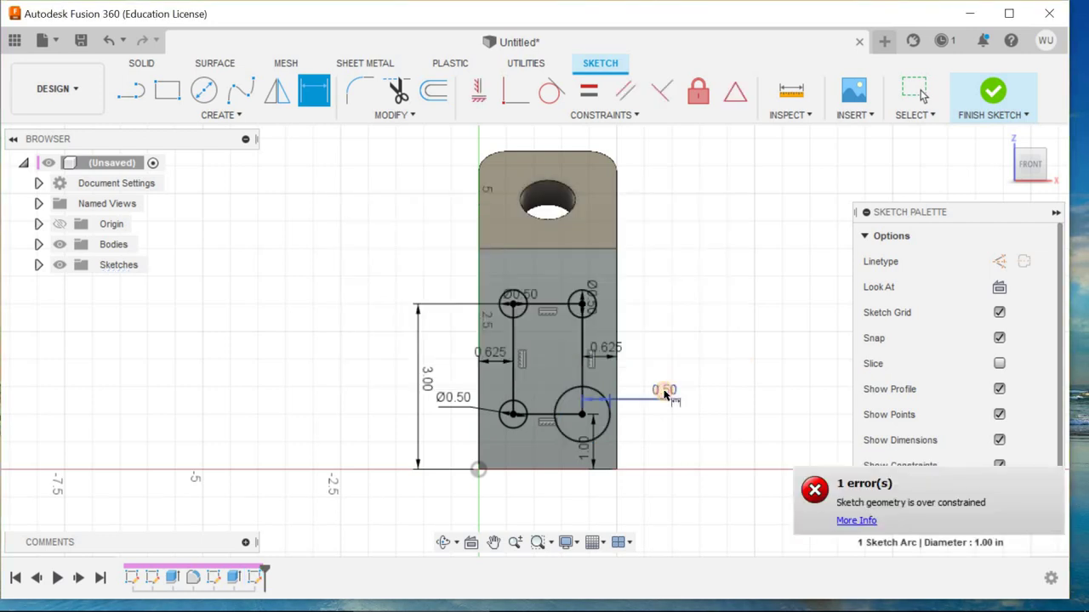
{"action": "left_click", "coordinate": [606, 401]}
{"action": "left_click", "coordinate": [666, 400]}
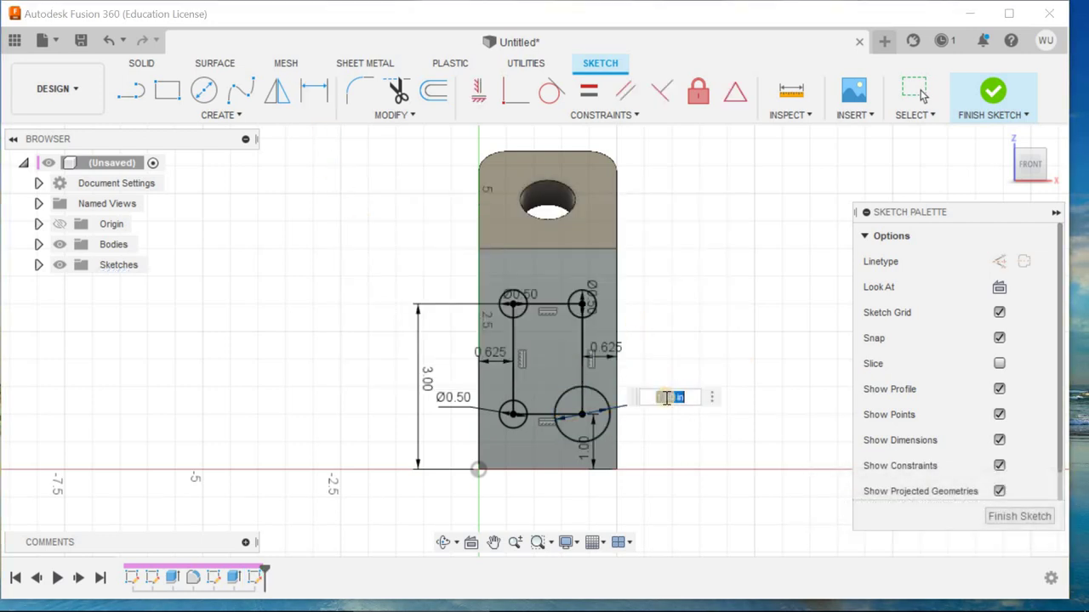
{"action": "type", "text": ".5"}
{"action": "key", "text": "Return"}
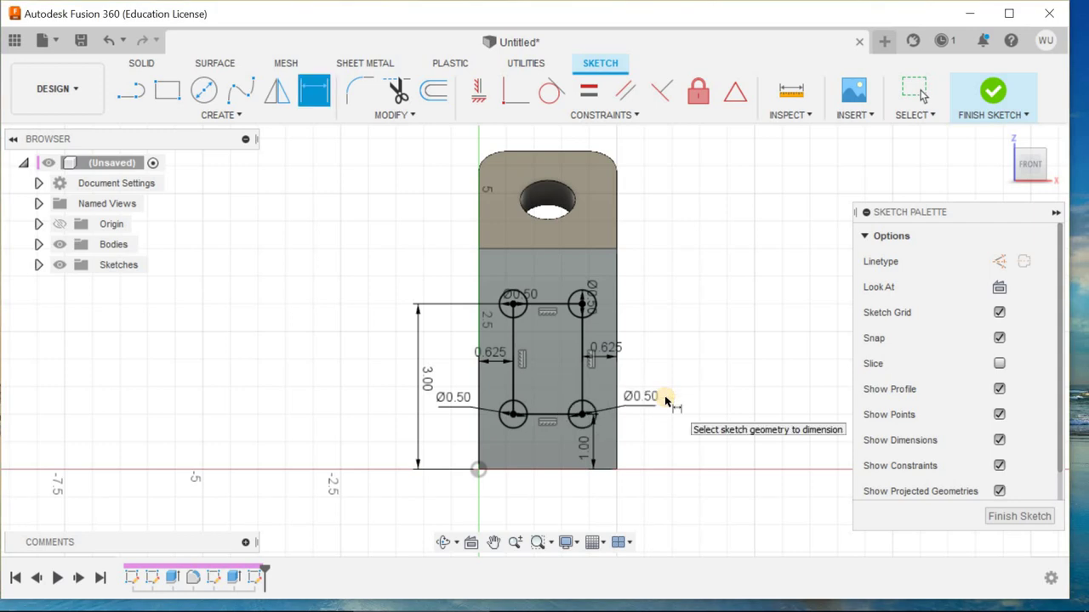
Finish the sketch and extrude-cut all four 0.50 in circles -2 in through the plate
{"action": "left_click", "coordinate": [1003, 517]}
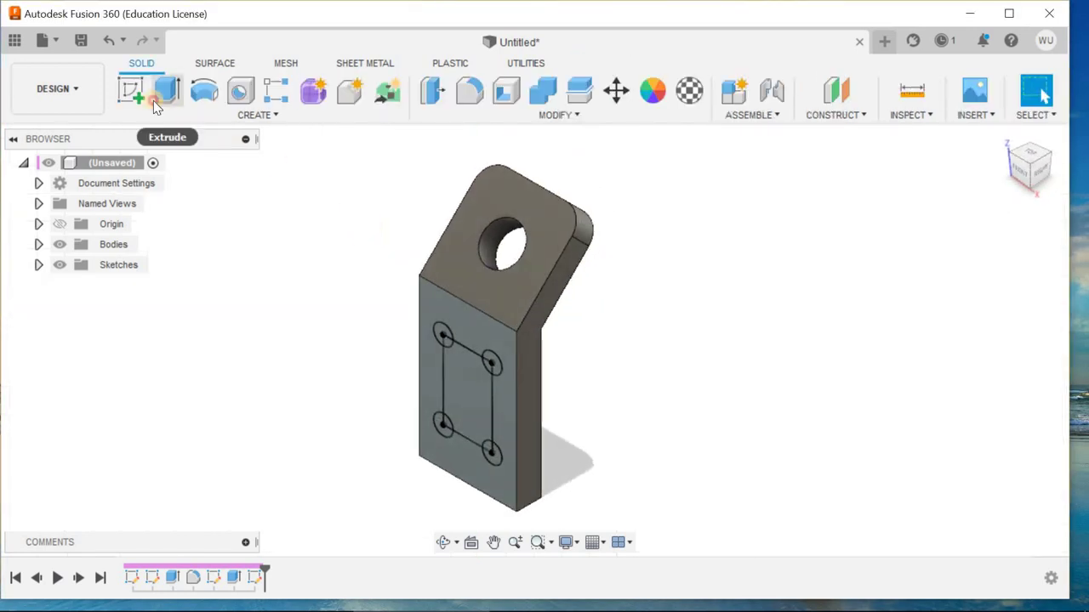
{"action": "left_click", "coordinate": [155, 98]}
{"action": "left_click", "coordinate": [449, 349]}
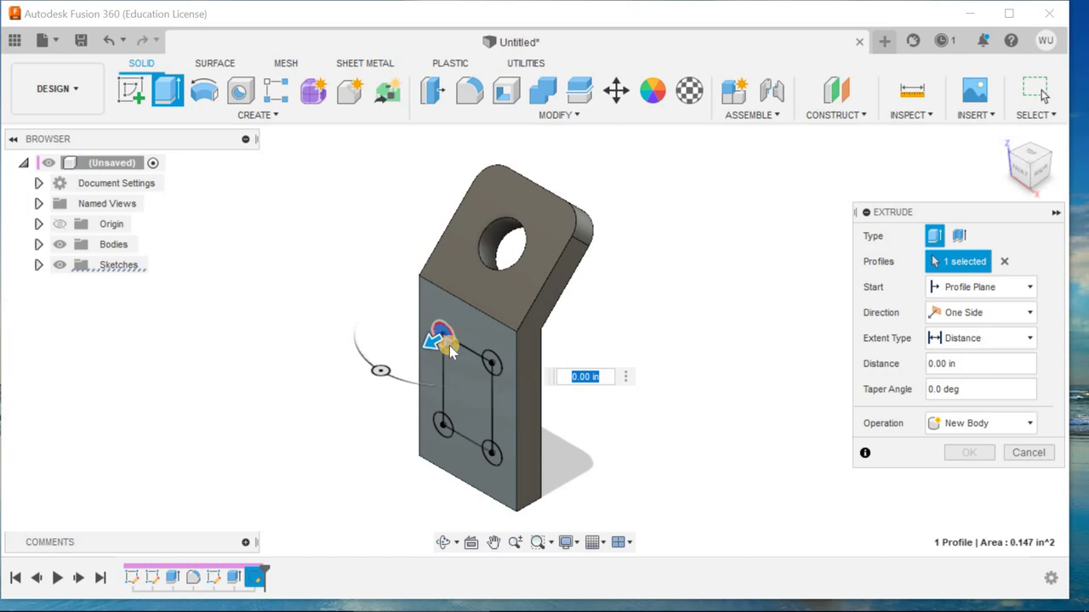
{"action": "type", "text": "-2"}
{"action": "key", "text": "Return"}
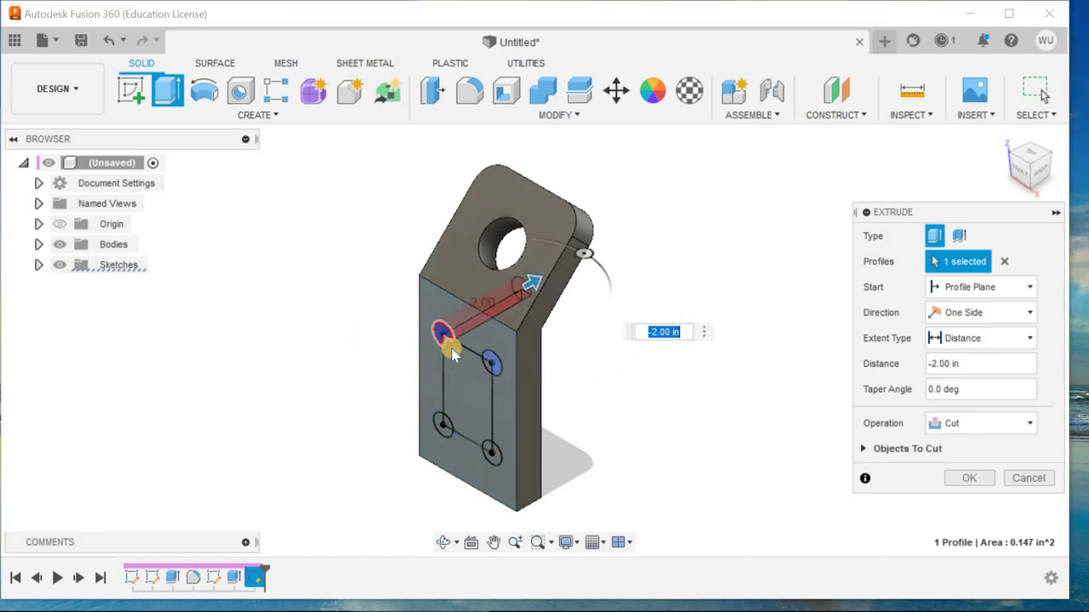
{"action": "left_click", "coordinate": [488, 367]}
{"action": "left_click", "coordinate": [495, 361]}
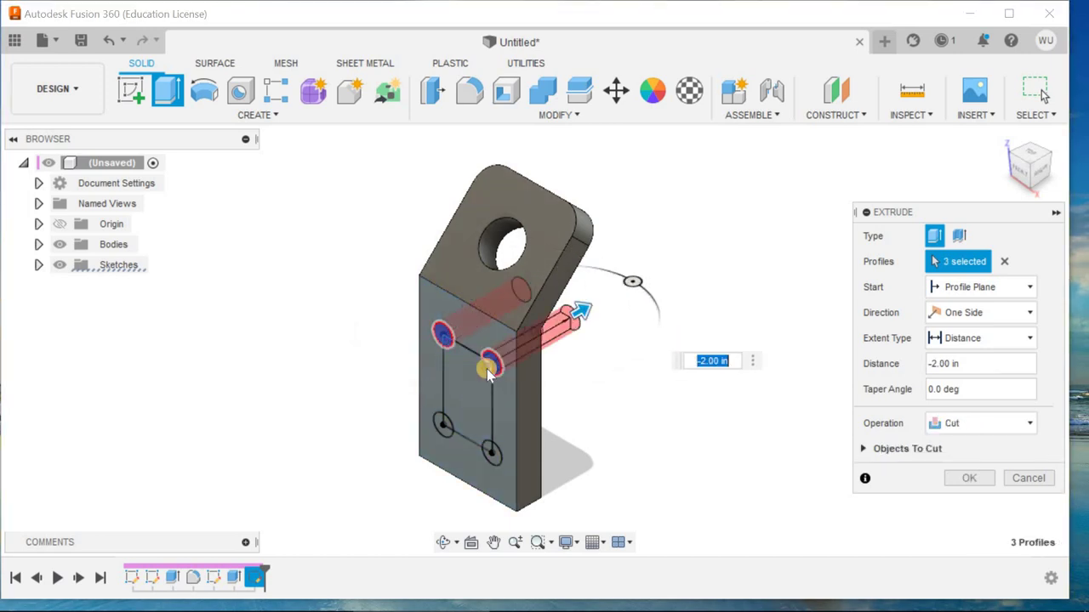
{"action": "left_click", "coordinate": [492, 449]}
{"action": "left_click", "coordinate": [490, 455]}
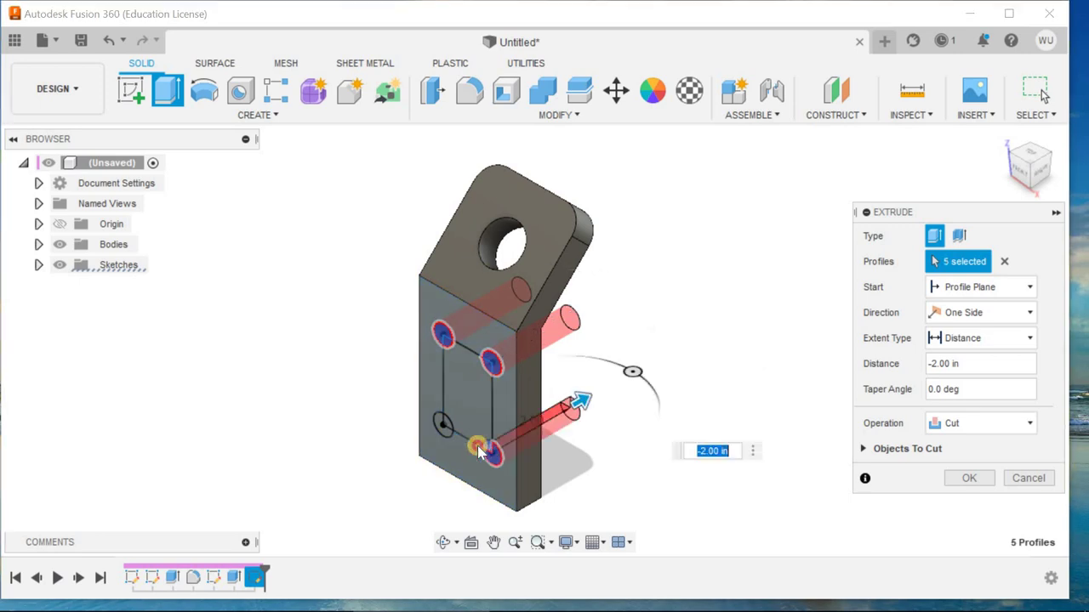
{"action": "left_click", "coordinate": [447, 428]}
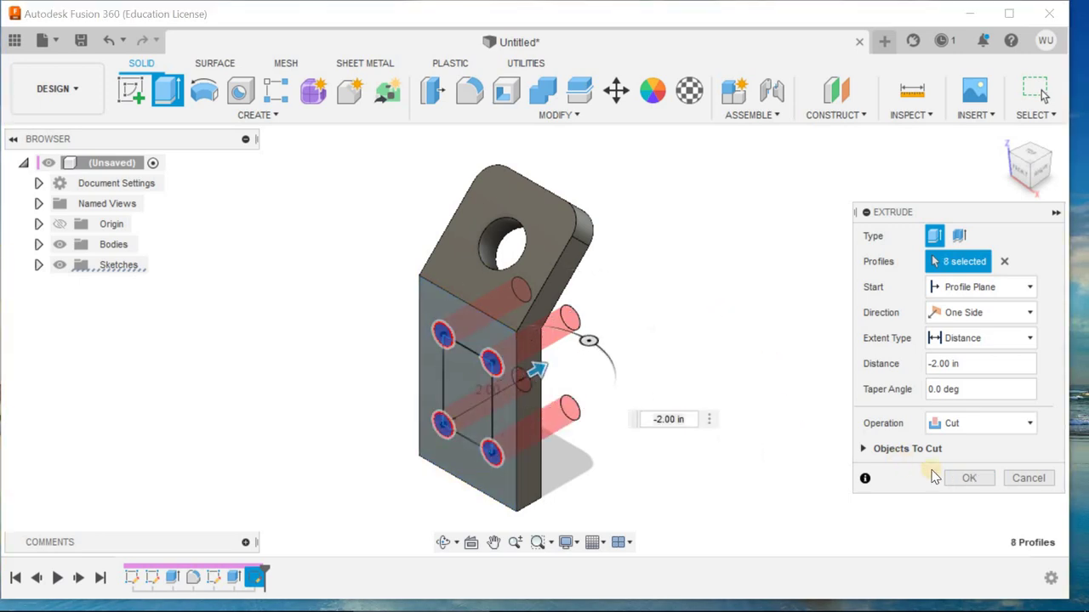
{"action": "left_click", "coordinate": [959, 477]}
{"action": "right_click", "coordinate": [666, 259]}
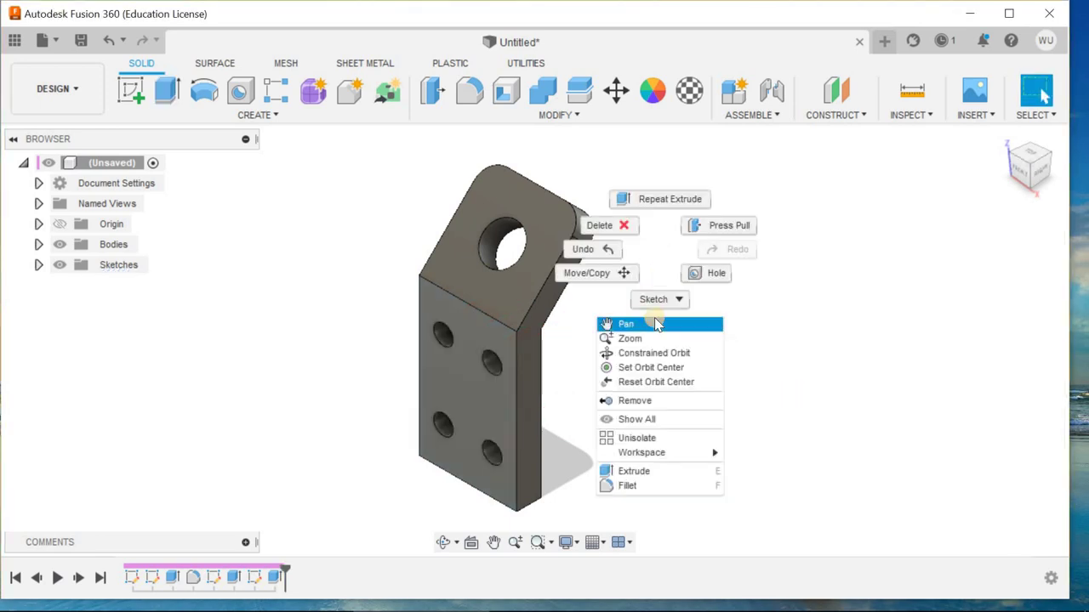
Apply the Mirror material from the Physical Material library's Glass folder to the bracket body
{"action": "left_click", "coordinate": [752, 133]}
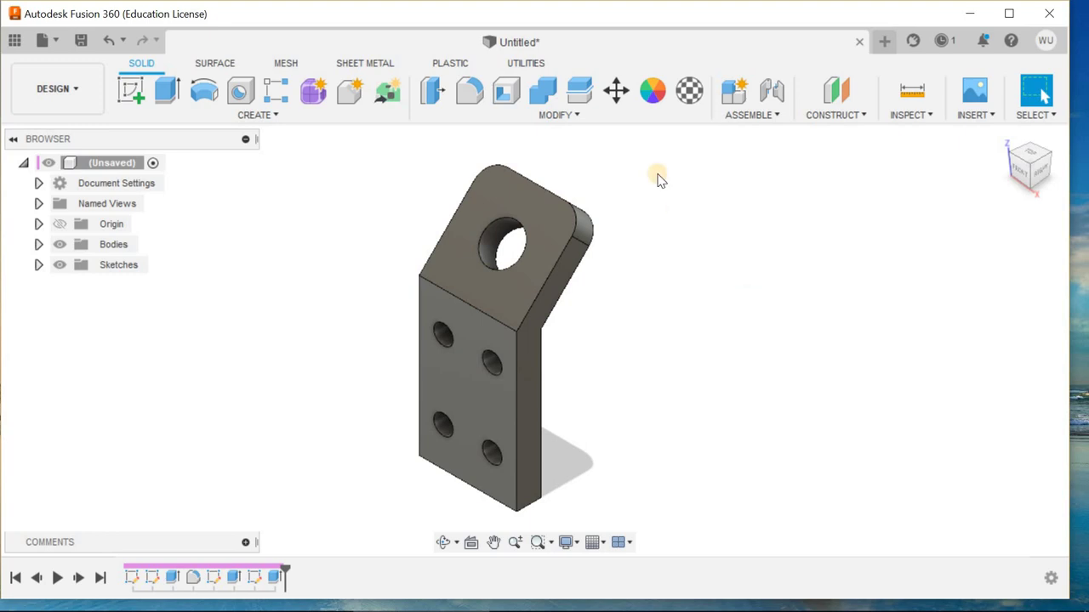
{"action": "left_click", "coordinate": [688, 93]}
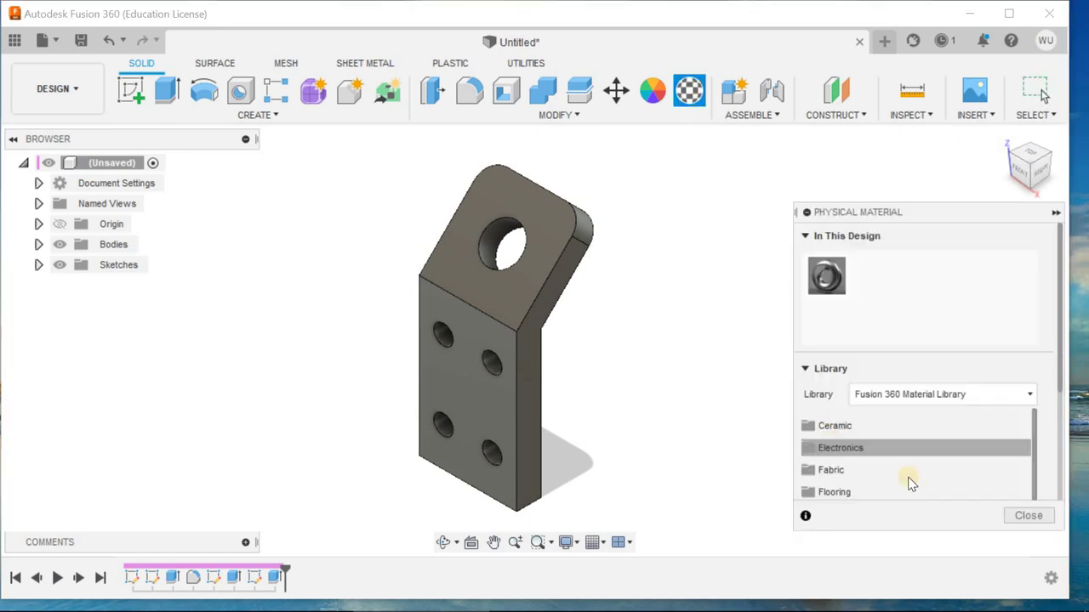
{"action": "scroll", "coordinate": [924, 427], "scroll_direction": "down", "scroll_amount": 3}
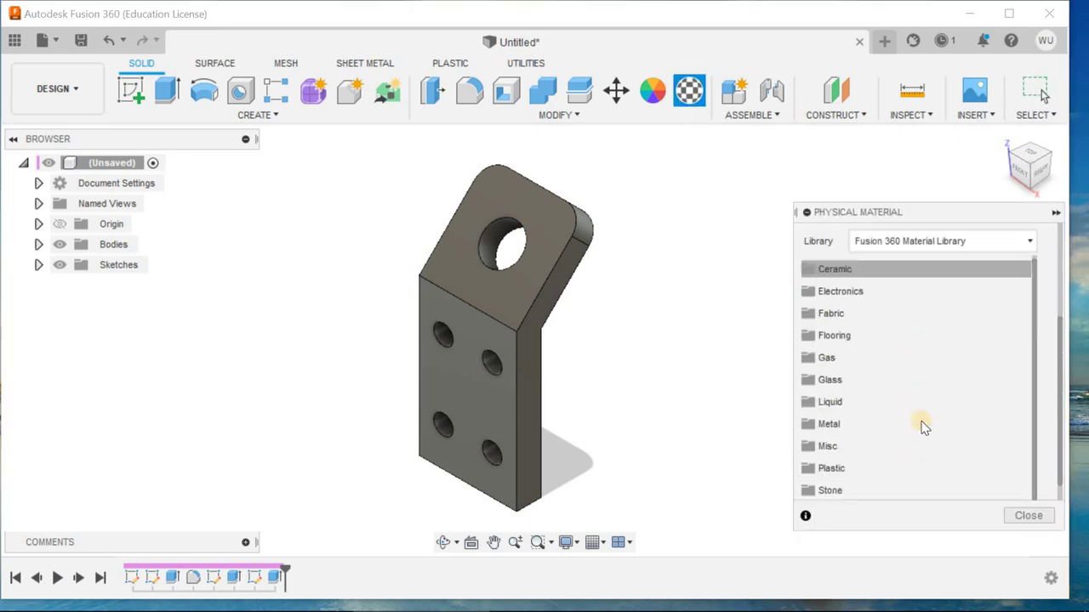
{"action": "left_click", "coordinate": [902, 385]}
{"action": "scroll", "coordinate": [914, 406], "scroll_direction": "down", "scroll_amount": 5}
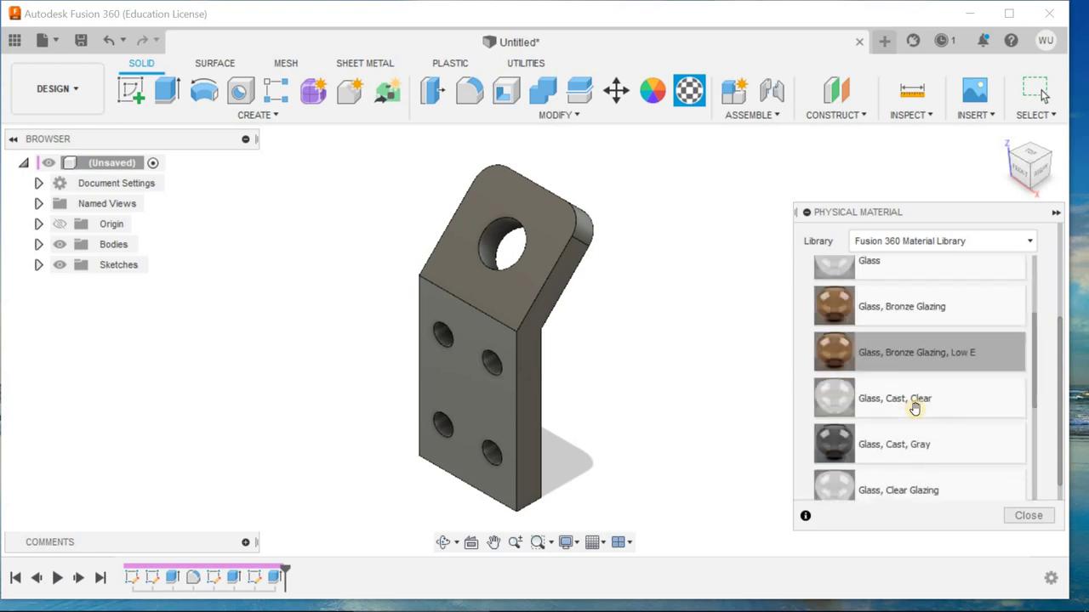
{"action": "left_click_drag", "start_coordinate": [846, 473], "coordinate": [498, 417]}
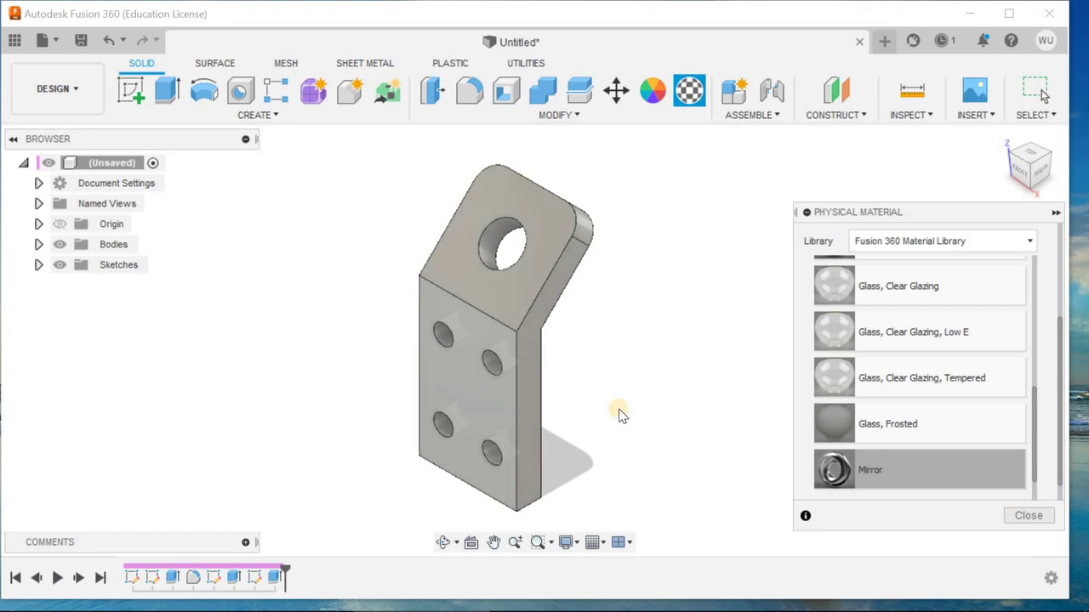
{"action": "key", "text": "Escape"}
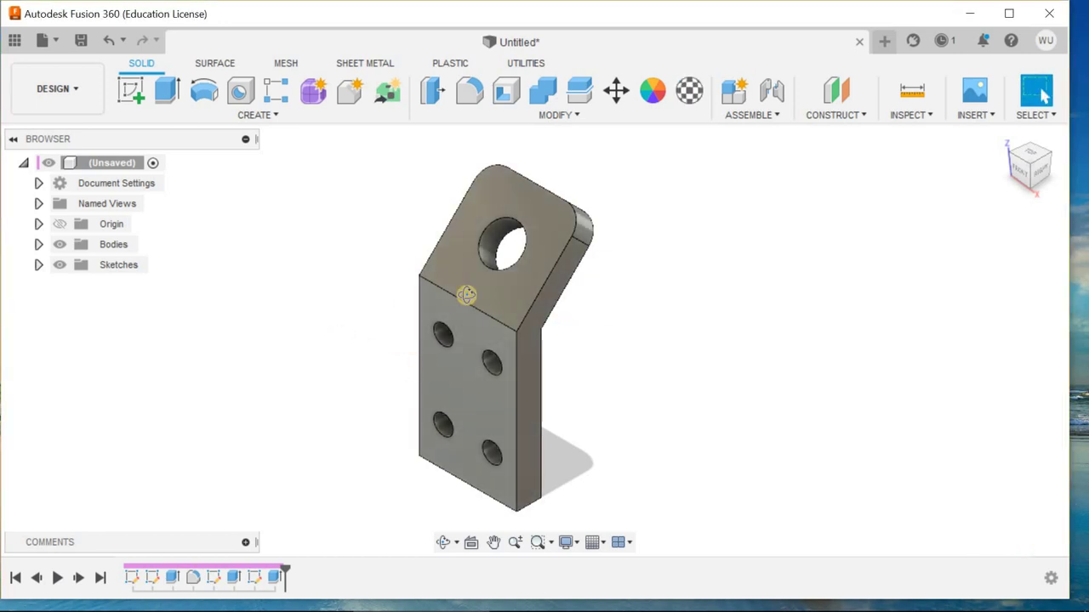
{"action": "middle_click_drag", "start_coordinate": [469, 297], "coordinate": [355, 213], "text": "shift"}
{"action": "right_click", "coordinate": [354, 214]}
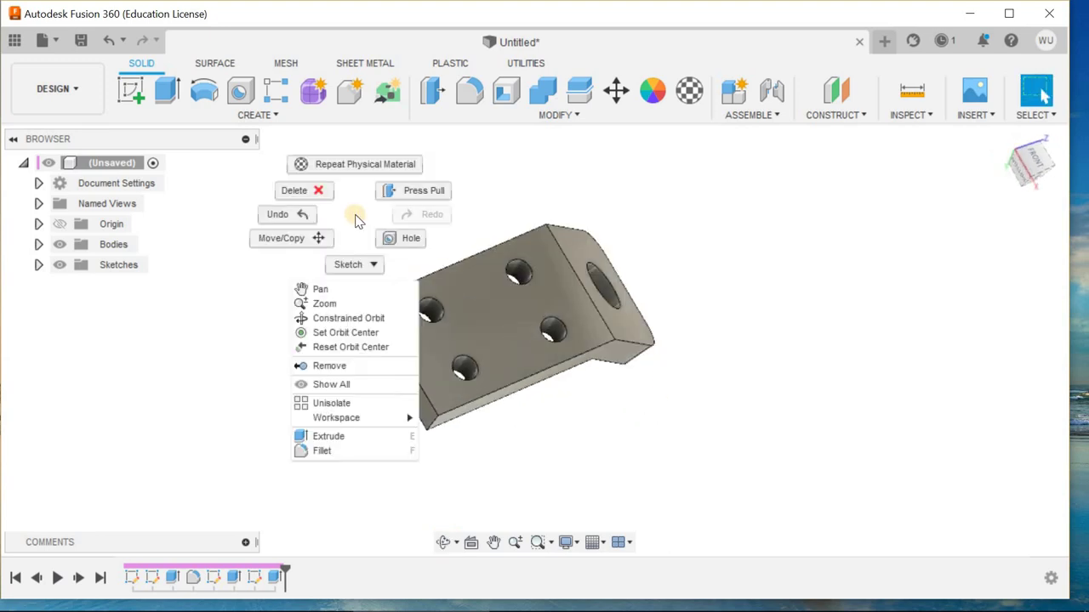
{"action": "key", "text": "Escape"}
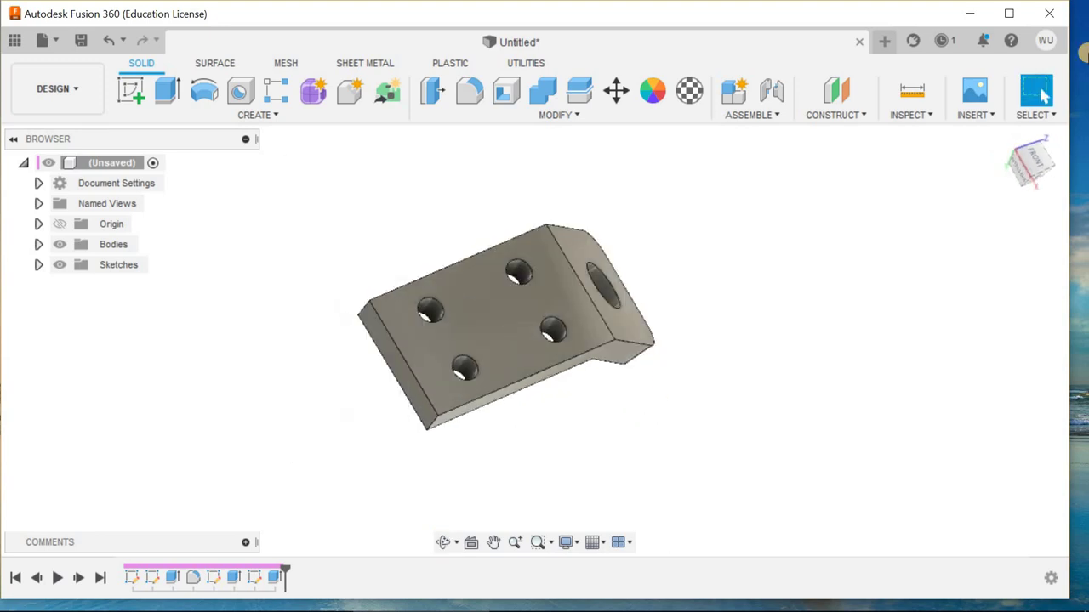
{"action": "left_click", "coordinate": [995, 143]}
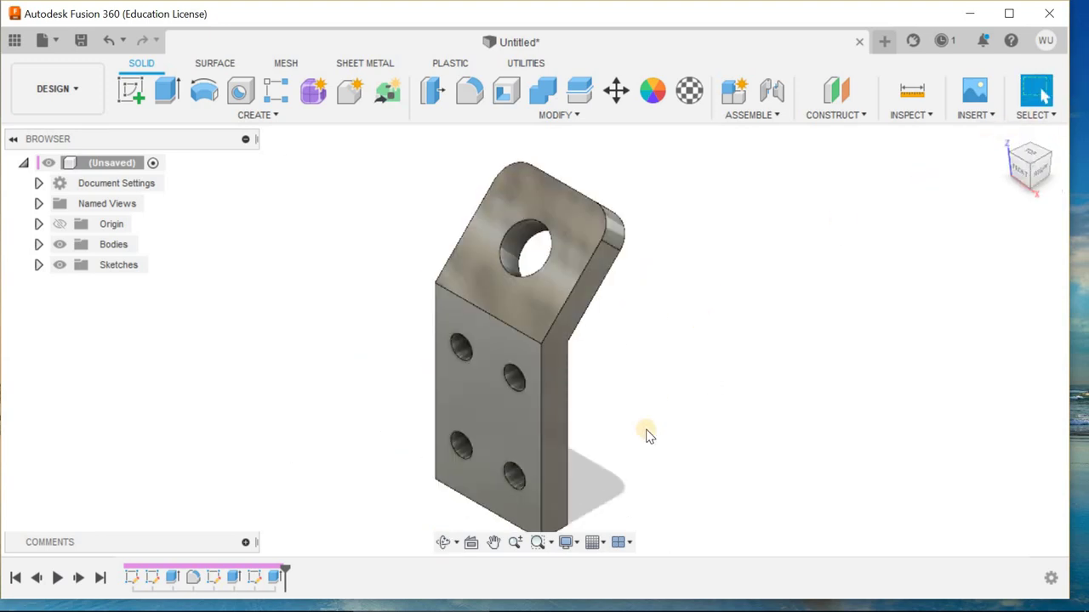
{"action": "middle_click_drag", "start_coordinate": [626, 327], "coordinate": [505, 308], "text": "shift"}
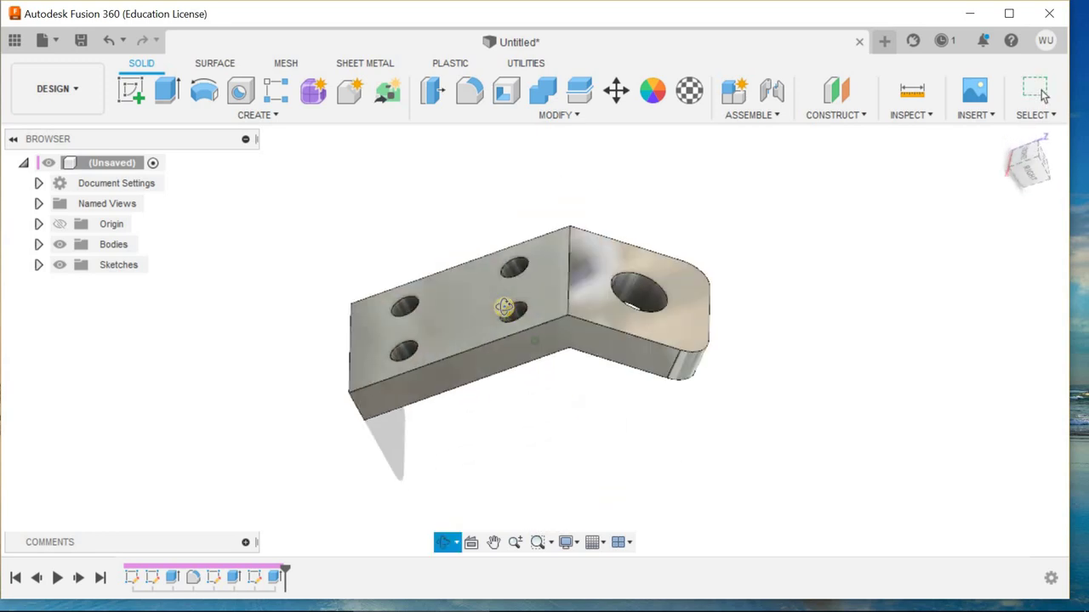
{"action": "key", "text": "Escape"}
{"action": "scroll", "coordinate": [492, 294], "scroll_direction": "up", "scroll_amount": 5}
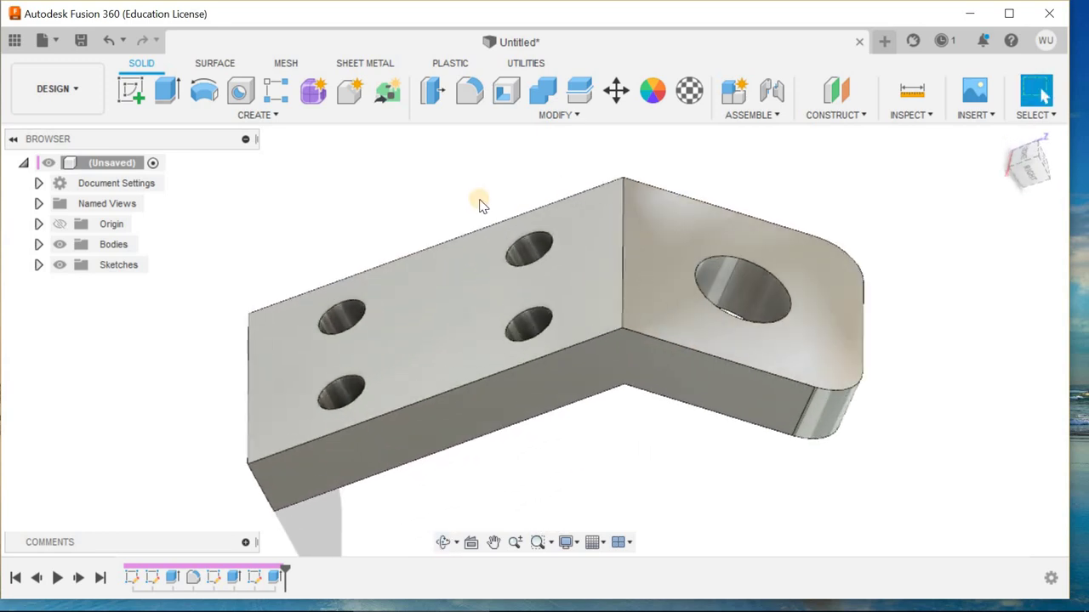
{"action": "scroll", "coordinate": [481, 202], "scroll_direction": "up", "scroll_amount": 1}
{"action": "scroll", "coordinate": [583, 468], "scroll_direction": "up", "scroll_amount": 1}
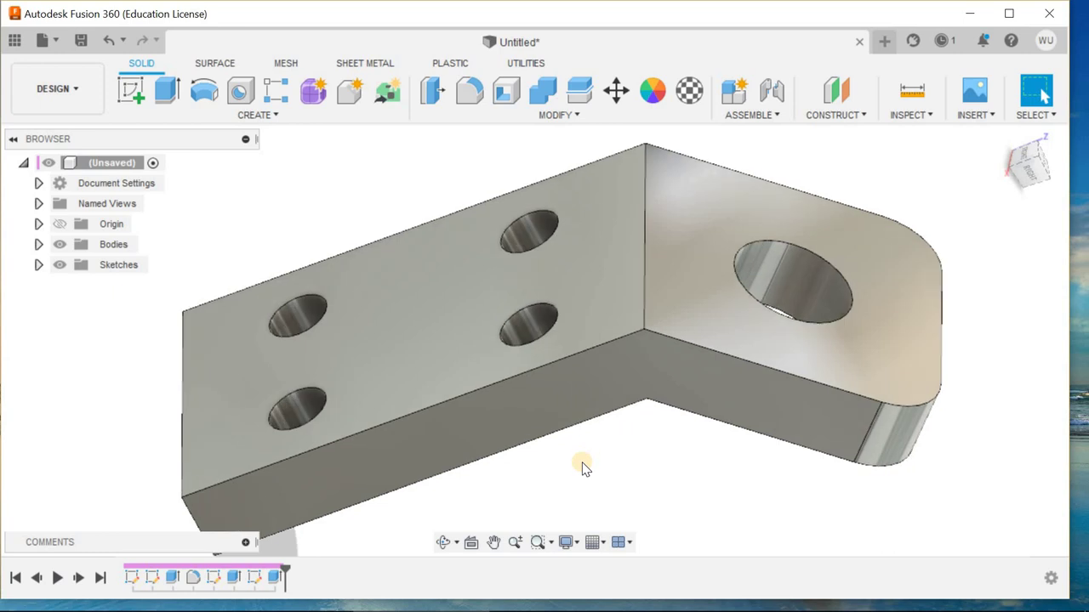